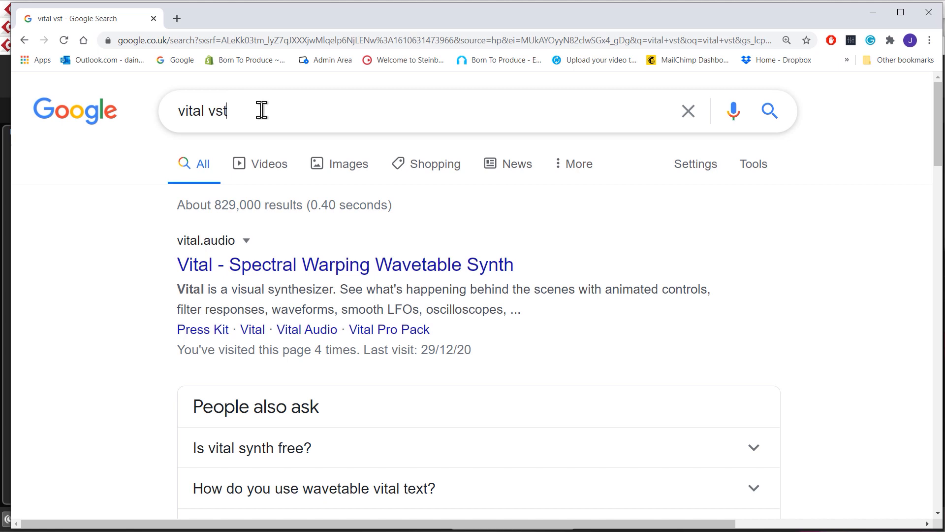
Step: Open the Vital synth website from the search results, review its plans, and go to the Basic plan's page to view the installer downloads
left_click_drag(262, 109, 181, 109)
left_click(282, 110)
left_click(87, 217)
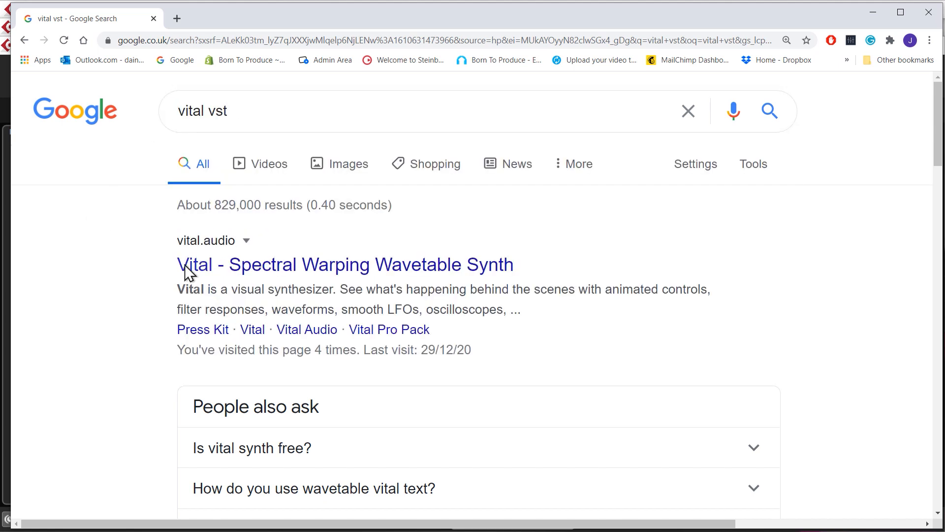
left_click(271, 269)
scroll(416, 239, "down", 15)
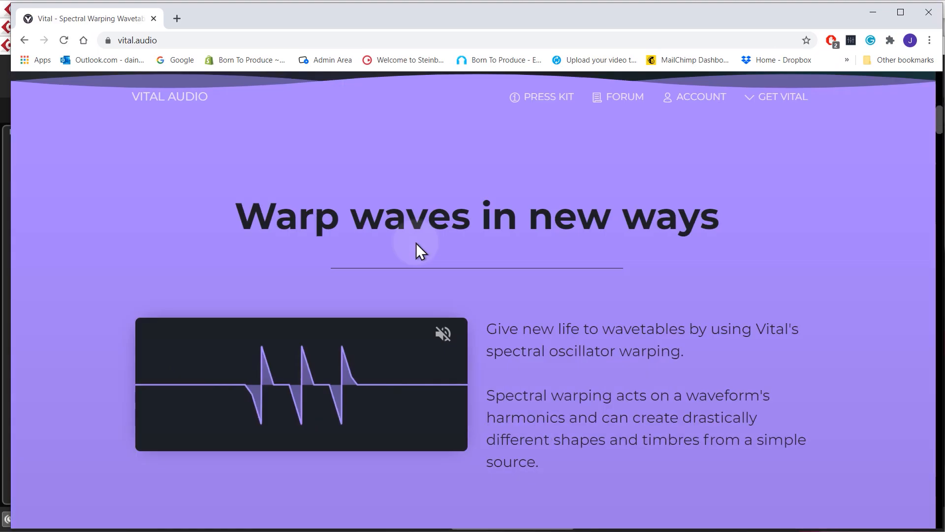
scroll(415, 243, "down", 20)
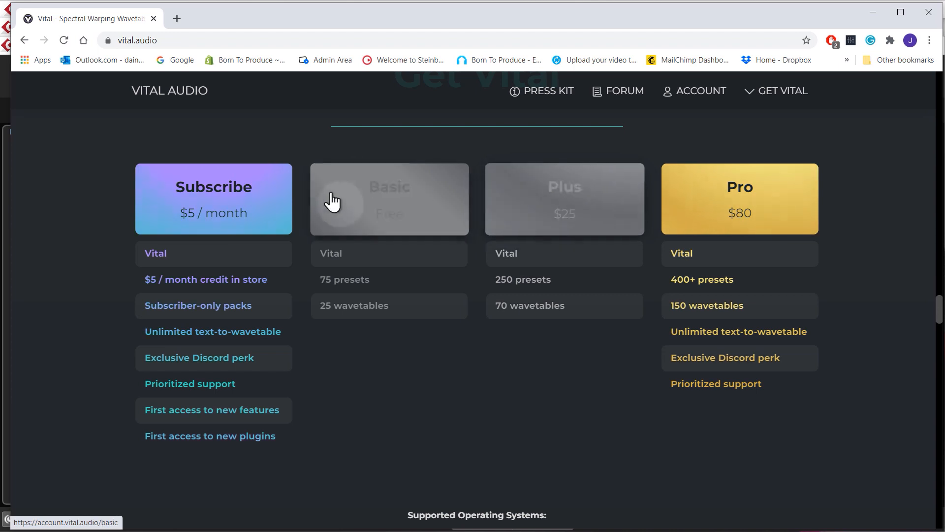
left_click(369, 227)
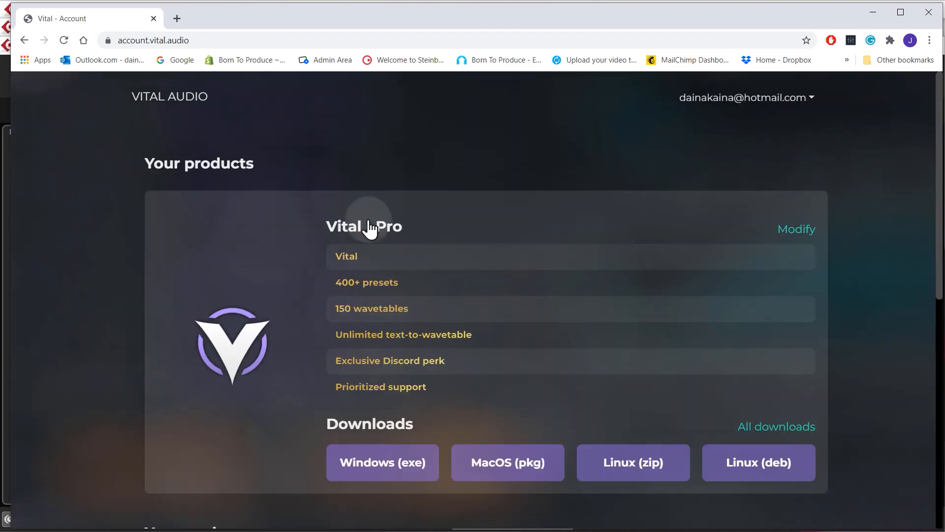
left_click(536, 463)
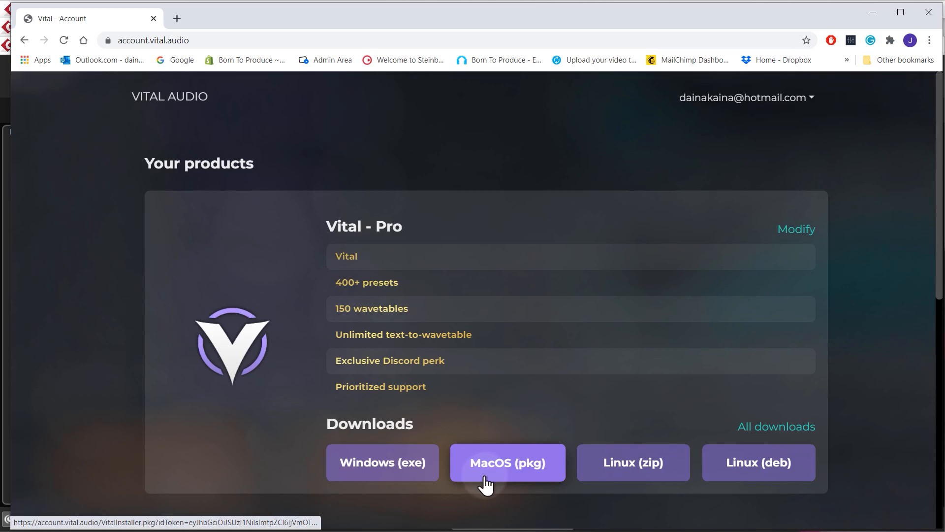
Step: Switch to Cubase and add one instrument track using Vital with its audio routed to Stereo Out
left_click(873, 13)
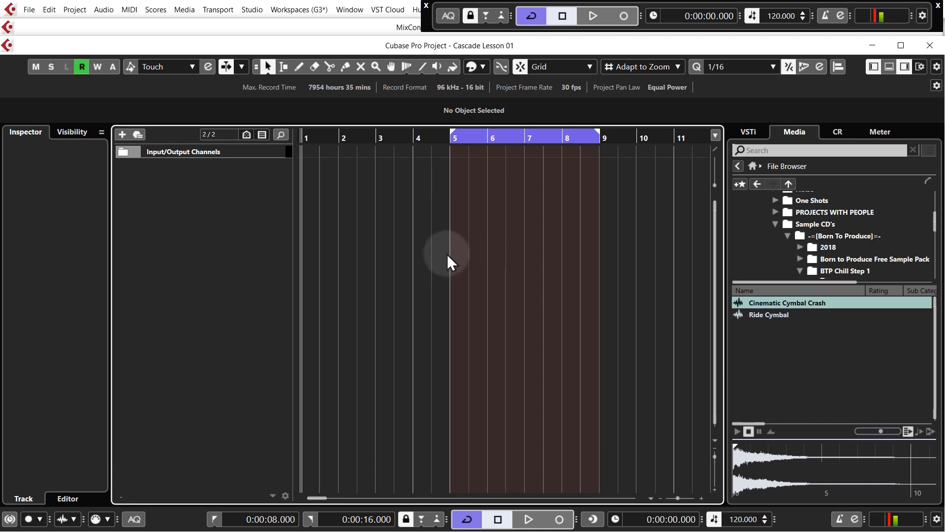
right_click(254, 180)
left_click(302, 202)
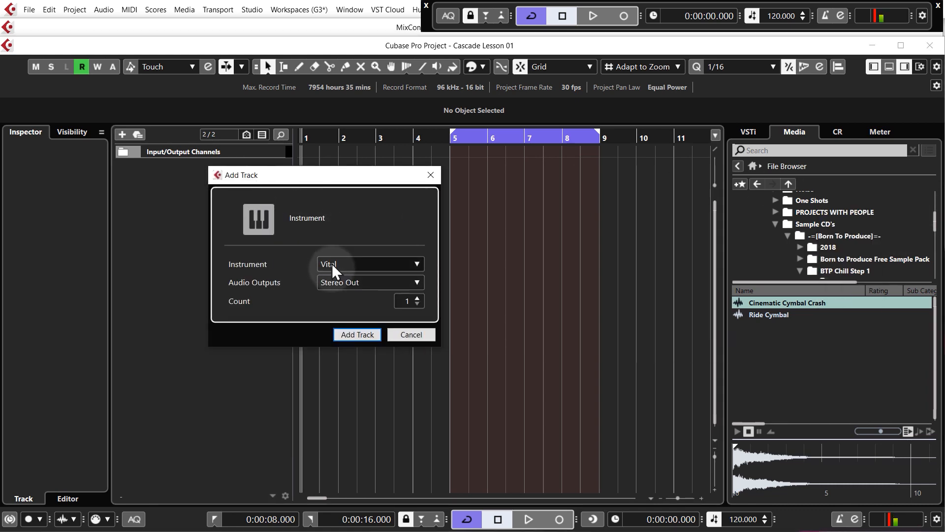
left_click(360, 334)
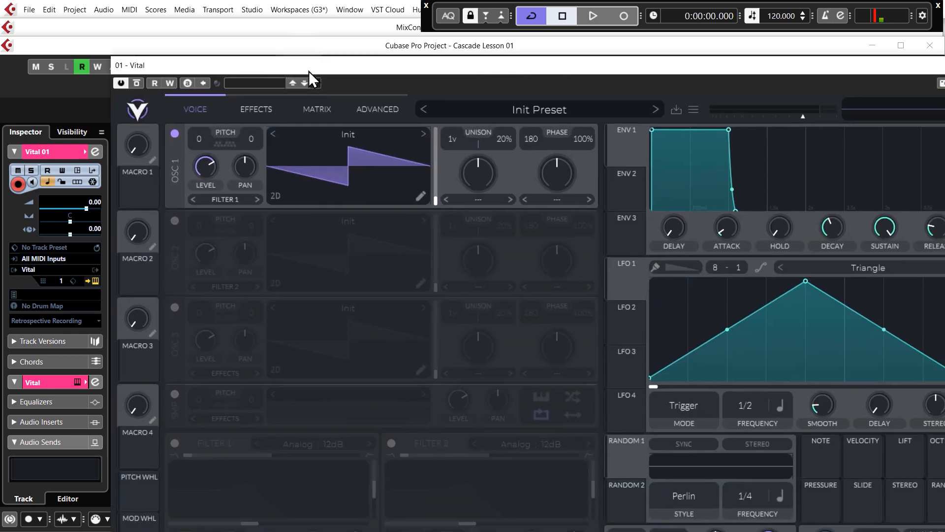
Step: Move the Vital plug-in window fully into view, set its interface size to 70%, and close it
left_click_drag(280, 24, 237, 15)
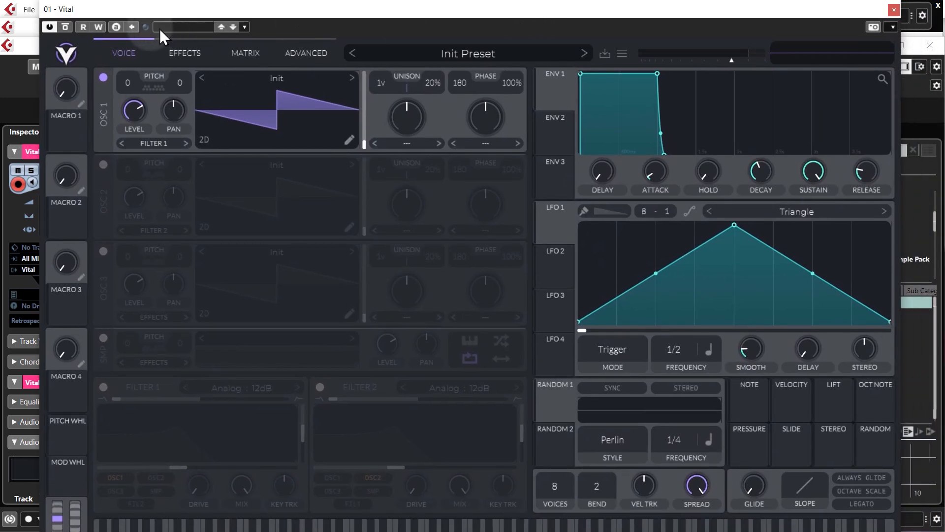
left_click(67, 54)
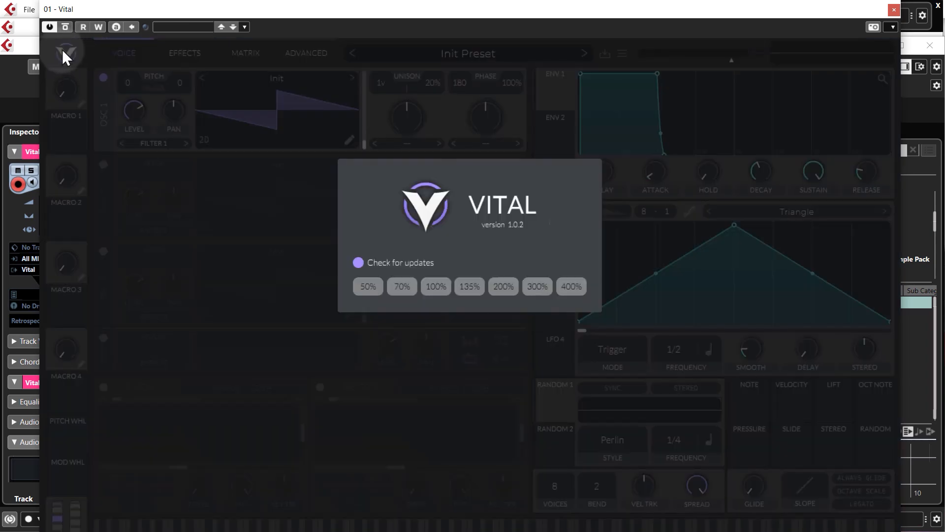
left_click(402, 287)
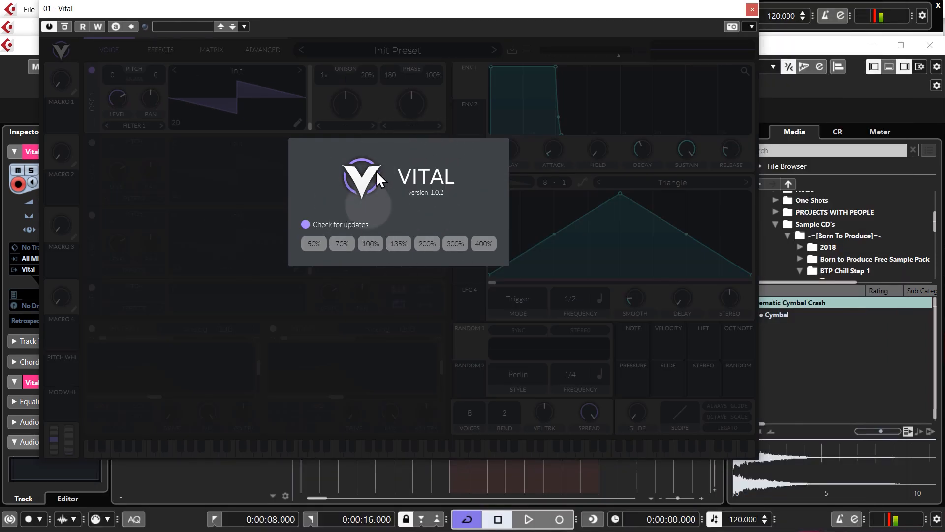
left_click(378, 244)
left_click(403, 289)
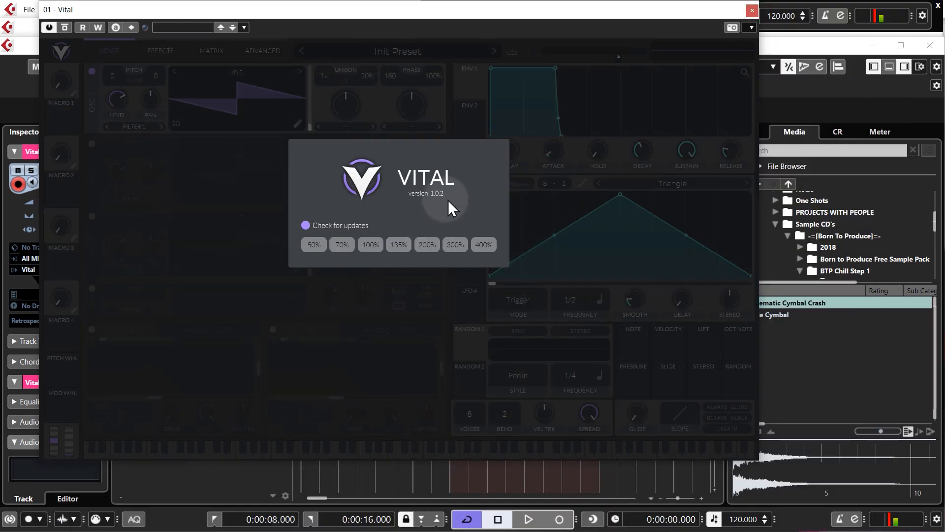
left_click(472, 103)
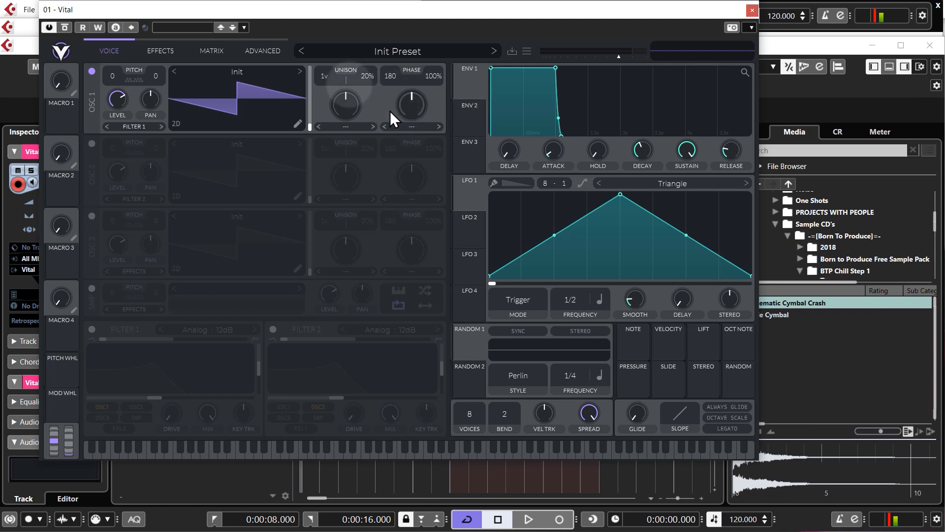
left_click(844, 28)
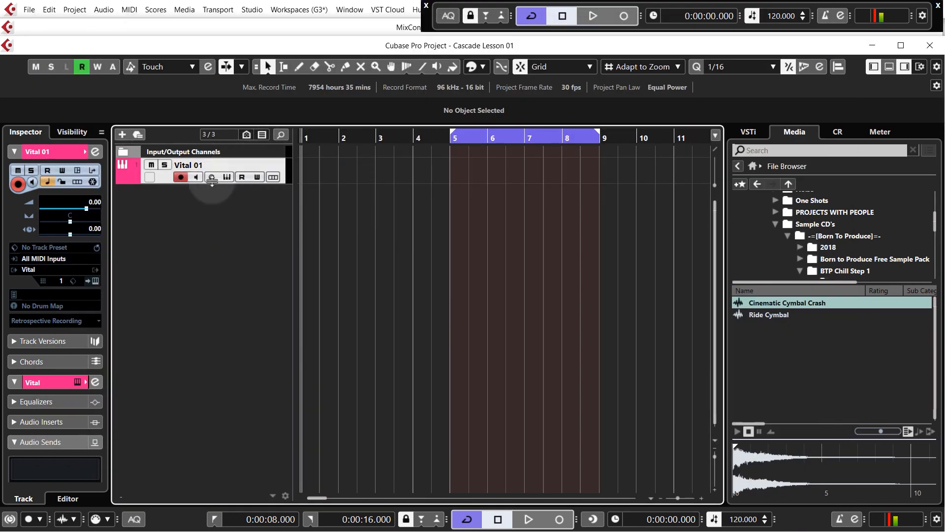
Step: Lower the Vital 01 track's volume to -11.0
scroll(90, 205, "down", 7)
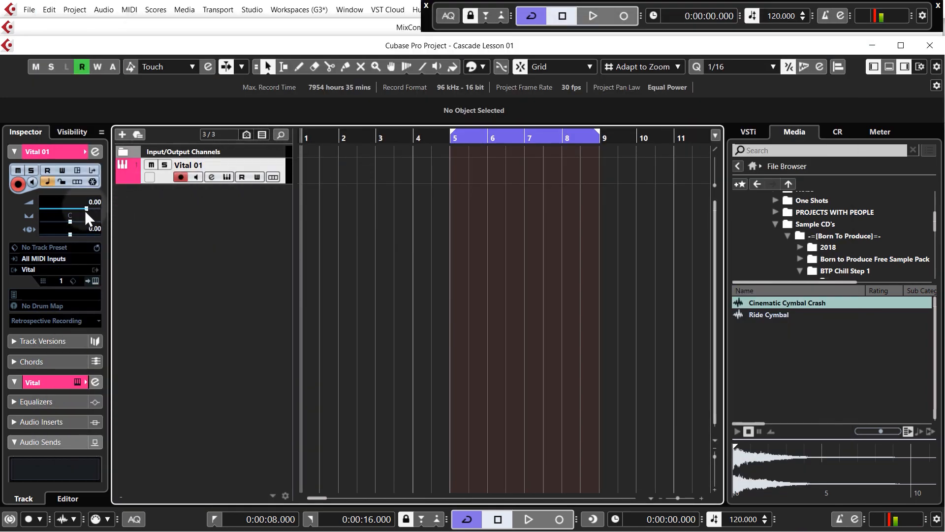
left_click_drag(90, 251, 92, 266)
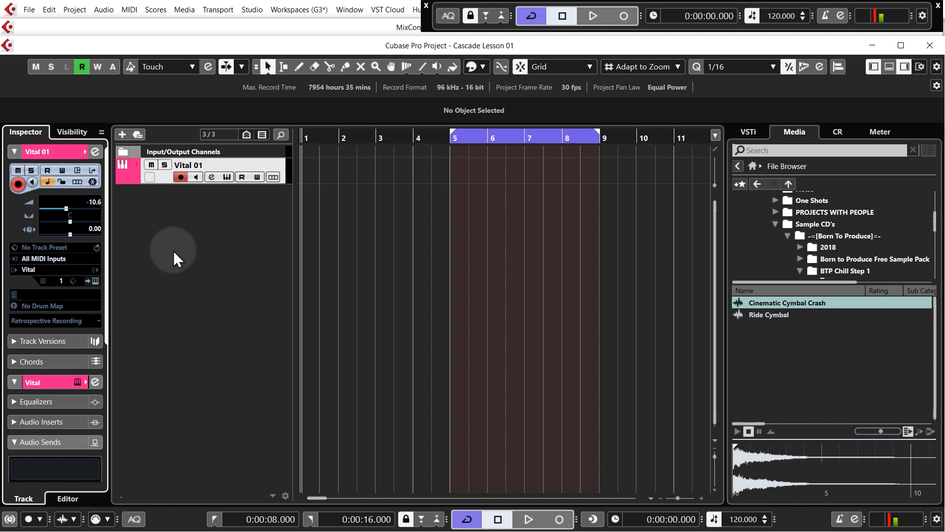
scroll(94, 206, "down", 1)
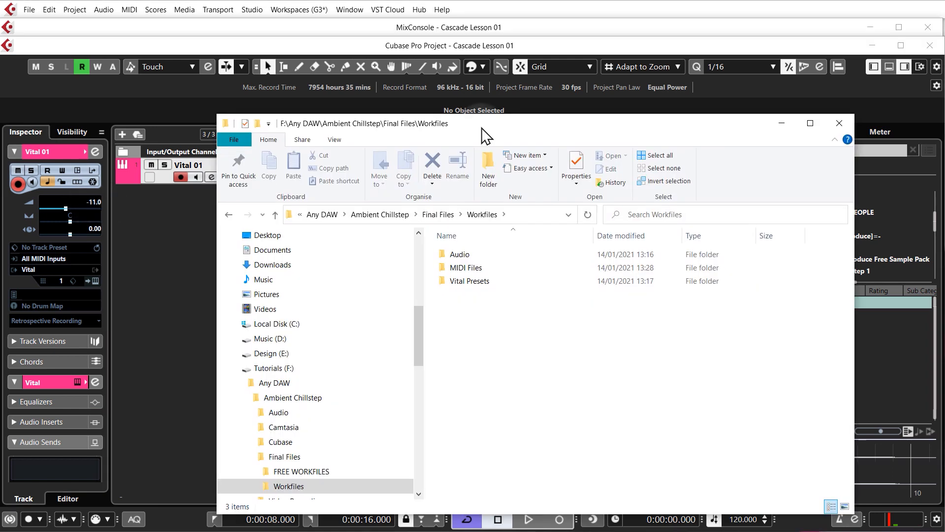
Step: Import Full Pad MIDI.mid from the MIDI Files folder onto the Vital 01 track at bar 1, and view the FREE WORKFILES folder
left_click_drag(481, 127, 481, 123)
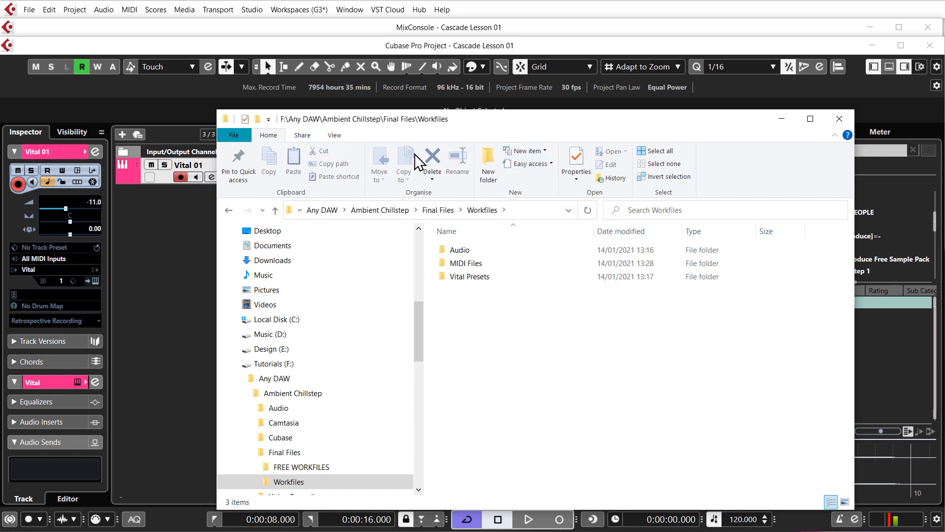
double_click(465, 264)
left_click_drag(497, 123, 684, 130)
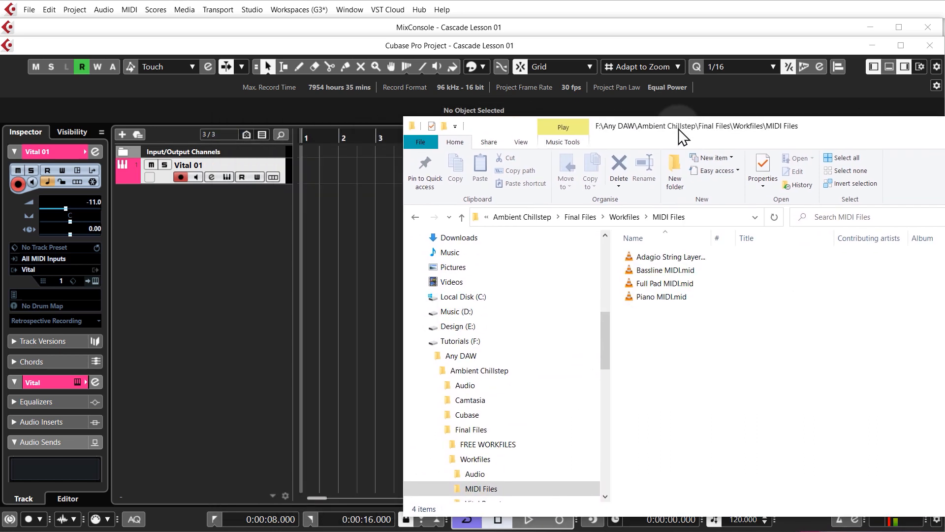
left_click_drag(666, 286, 310, 173)
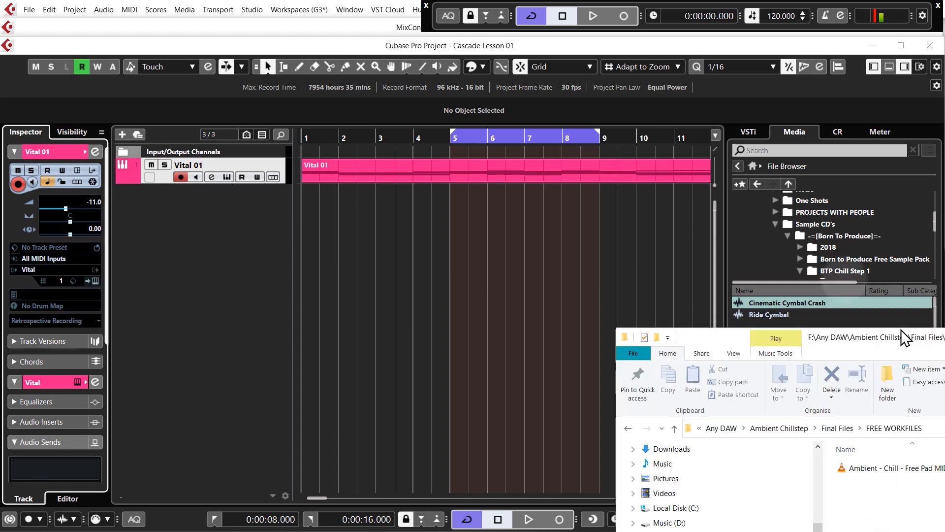
left_click_drag(903, 333, 802, 154)
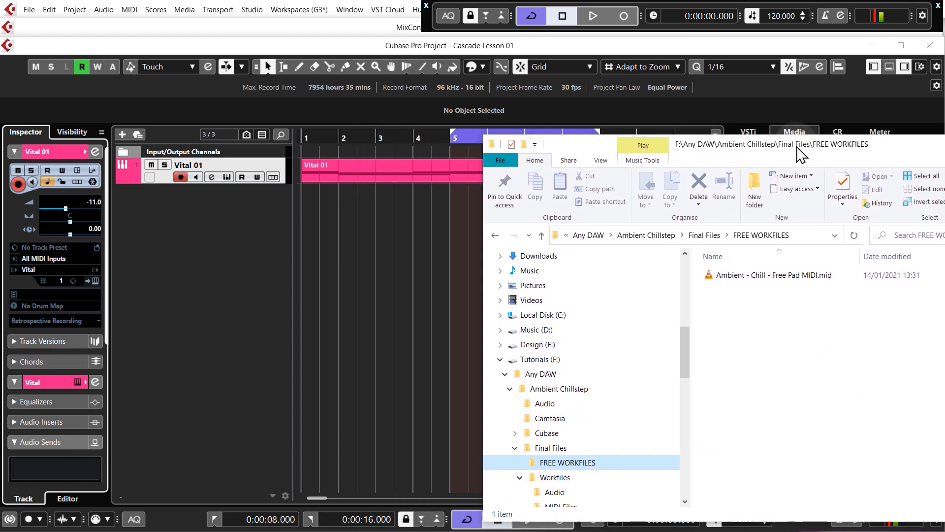
mouse_move(724, 278)
left_mouse_down()
mouse_move(460, 204)
mouse_move(394, 176)
mouse_move(728, 278)
left_mouse_up()
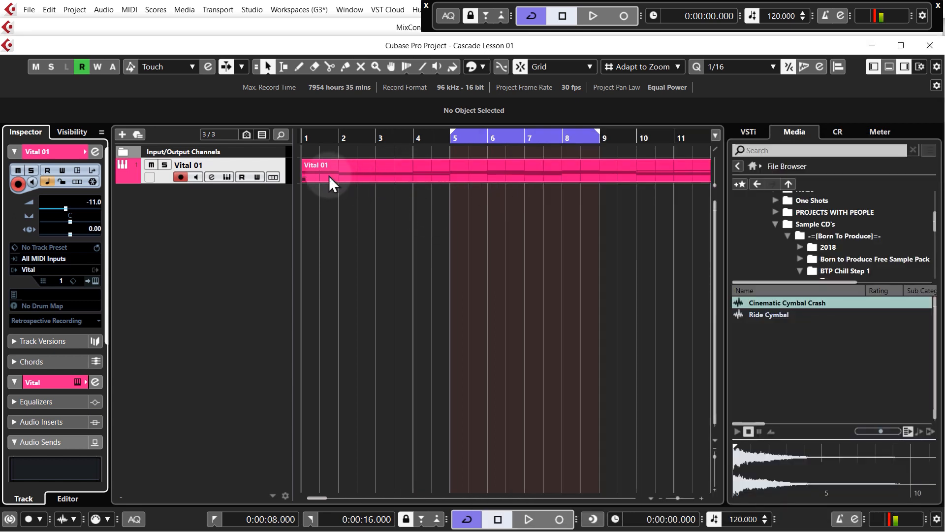
Step: Move the Vital 01 MIDI part so it starts at bar 5 and play it from there
left_click(343, 178)
left_click_drag(347, 185, 469, 182)
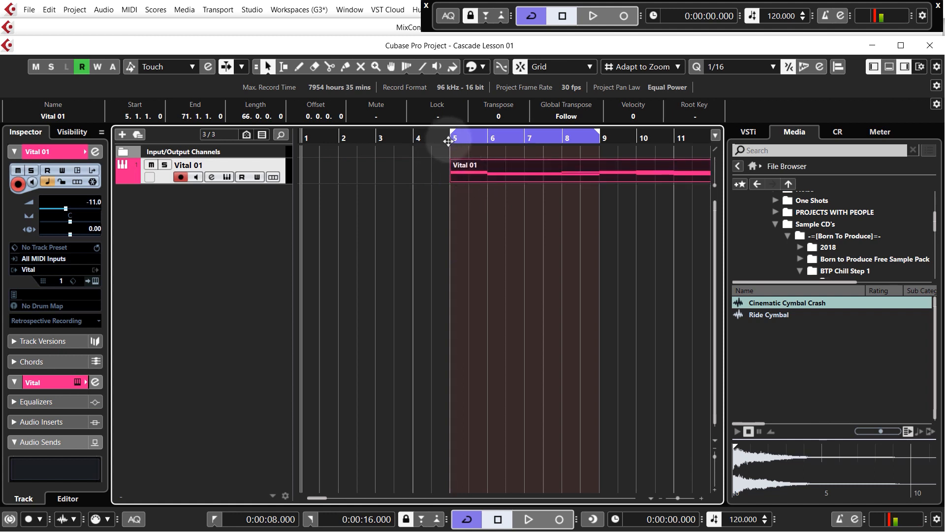
left_click(450, 139)
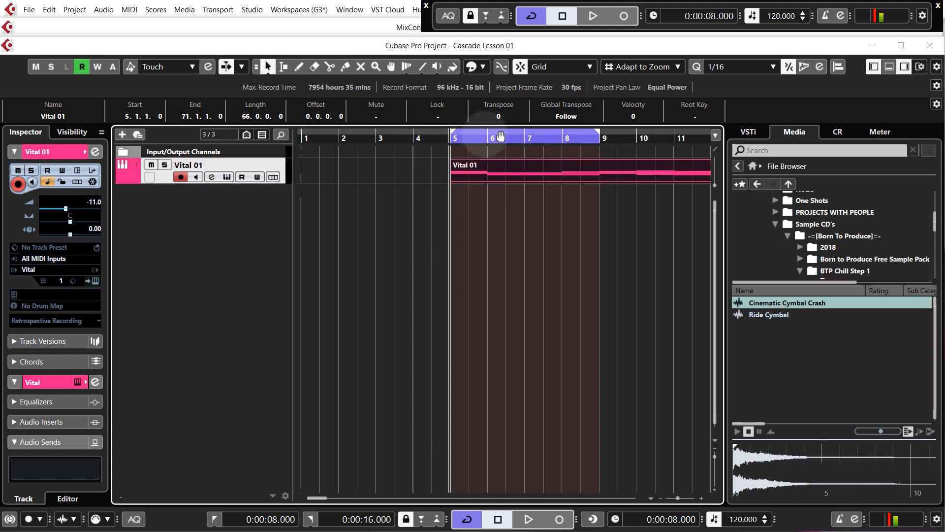
key("space")
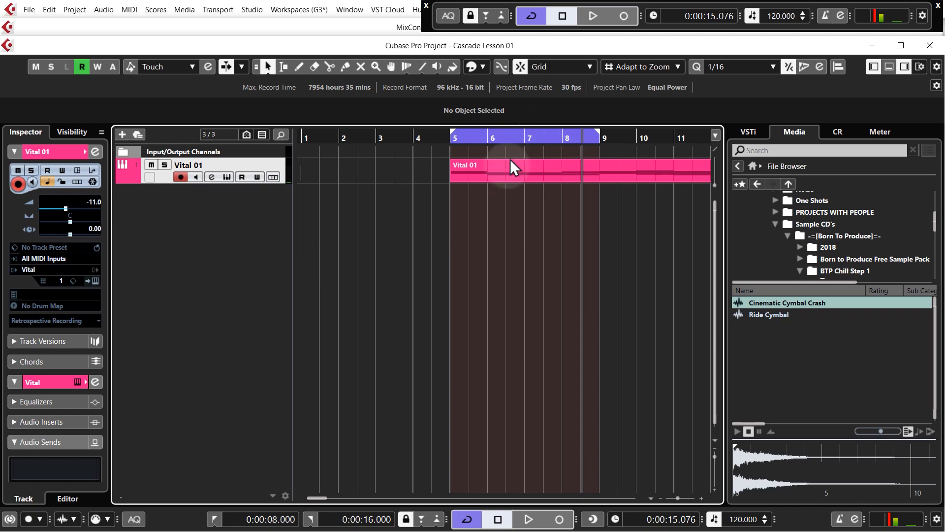
Step: Examine the pad part's notes, including the highest octaves, in the Key Editor and close the editor
double_click(508, 172)
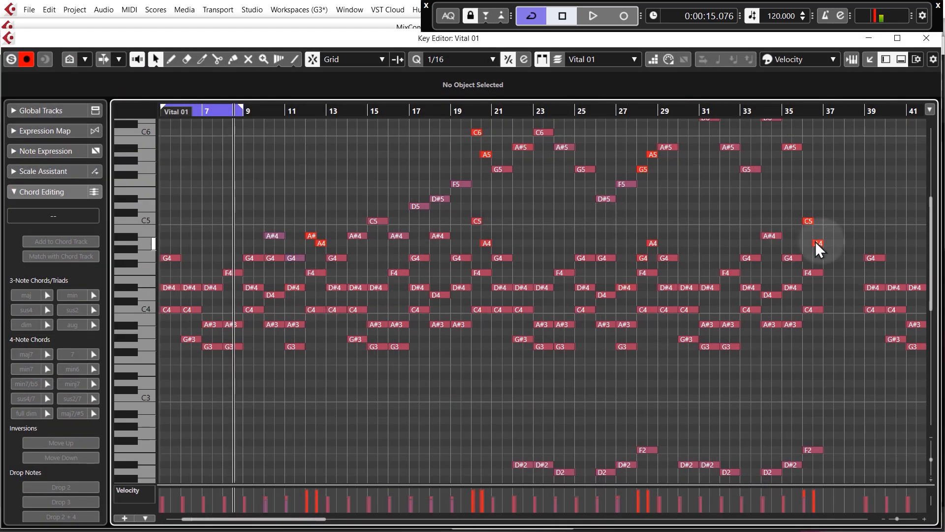
left_click_drag(932, 274, 931, 251)
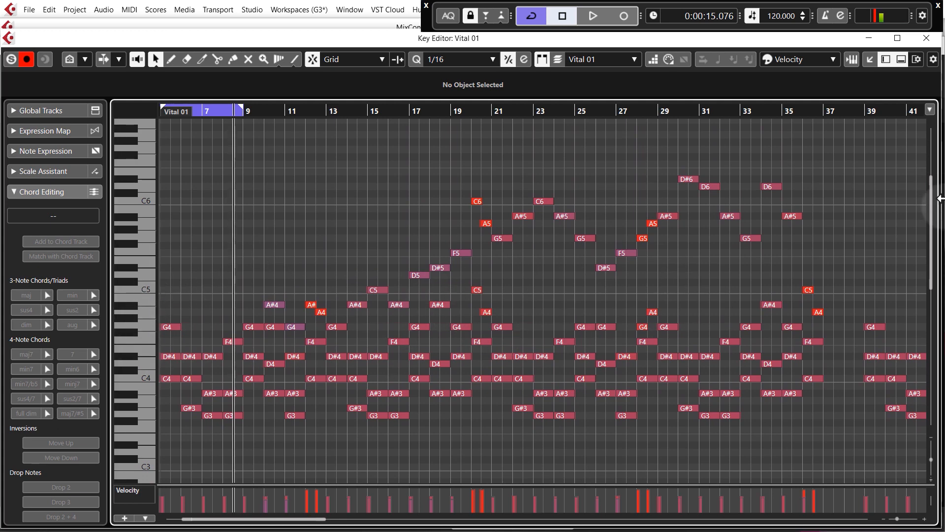
scroll(935, 210, "up", 2)
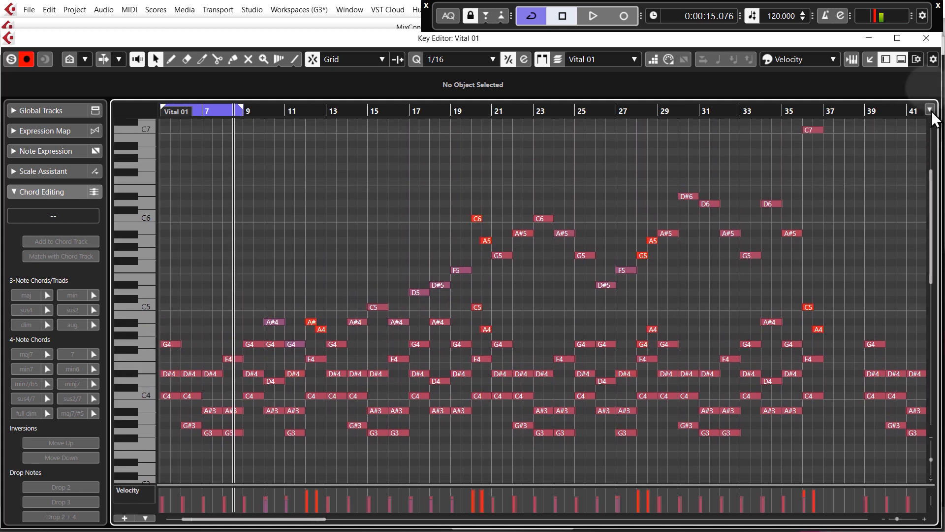
left_click(927, 38)
Step: Play the Vital 01 part briefly from bar 5 and stop playback
left_click(487, 199)
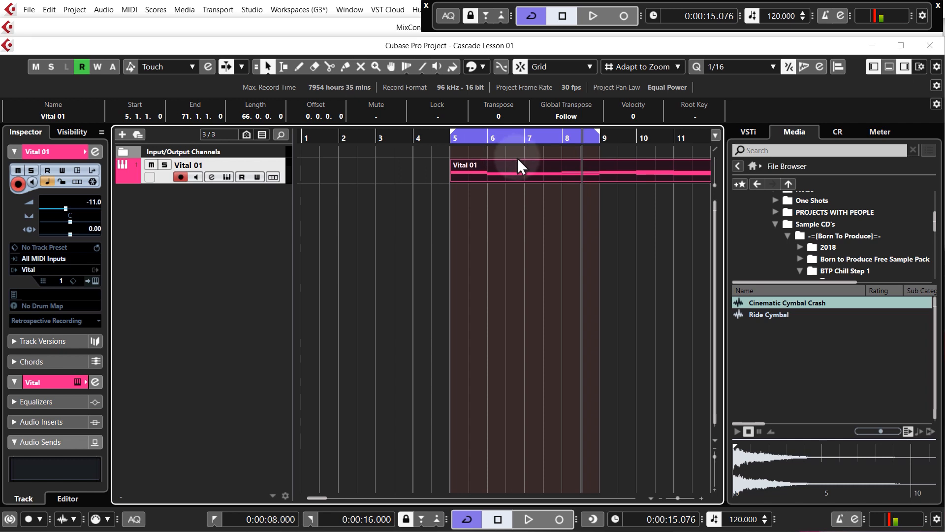
key("space")
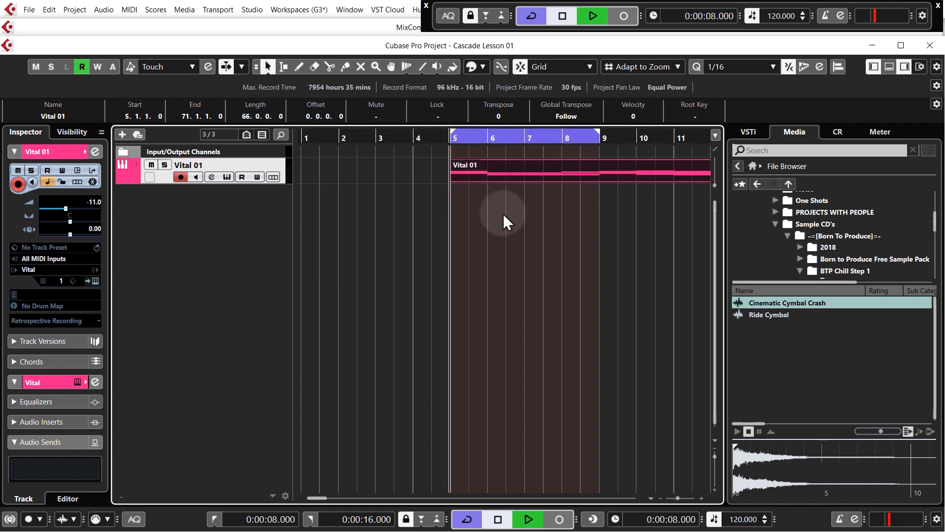
key("space")
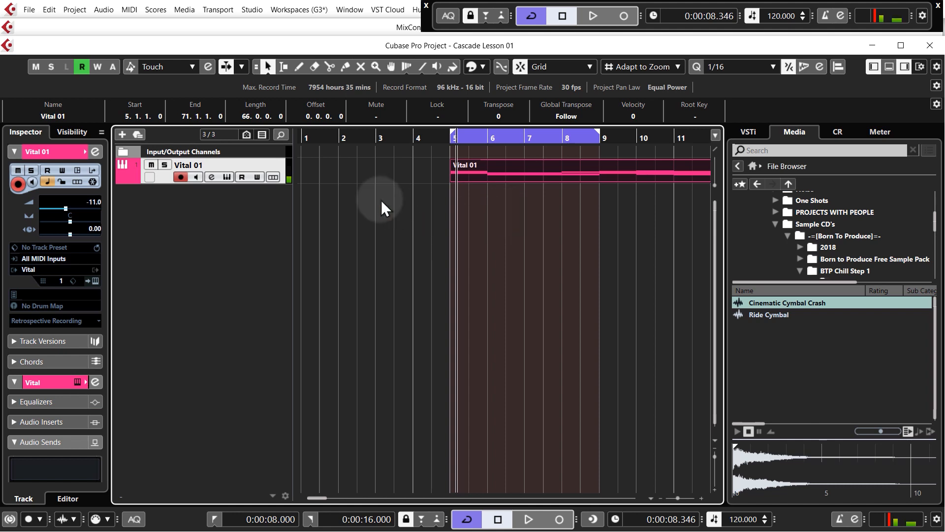
Step: Open Vital, load the cookie jar wavetable in oscillator 1, and enable oscillators 2 and 3
left_click(228, 177)
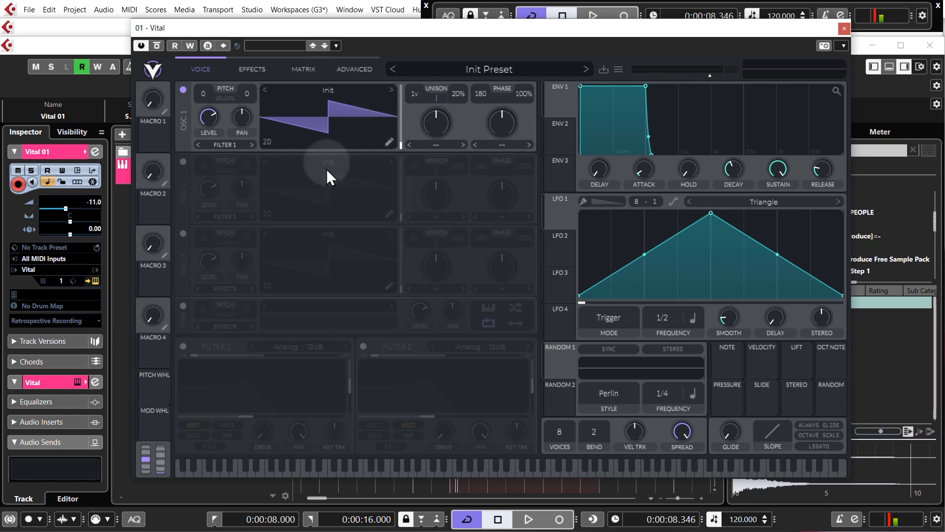
left_click(391, 89)
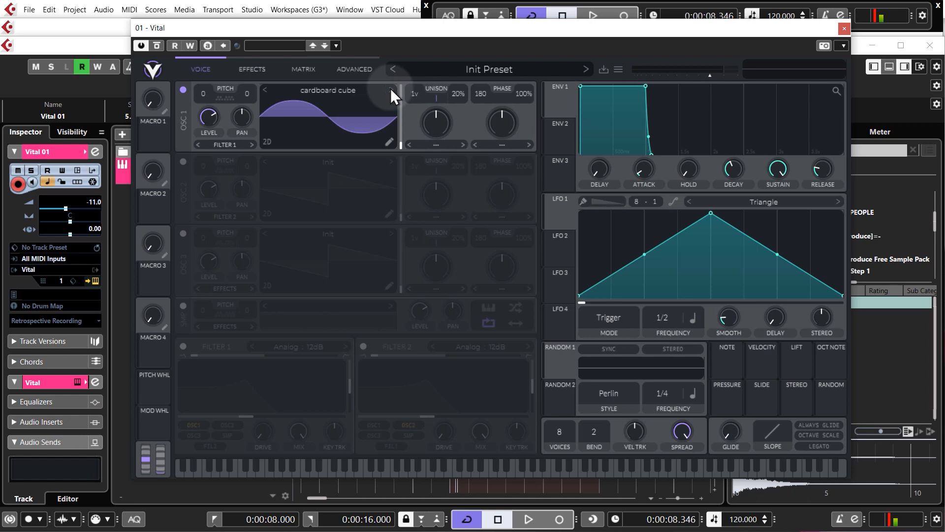
left_click(391, 89)
left_click(183, 163)
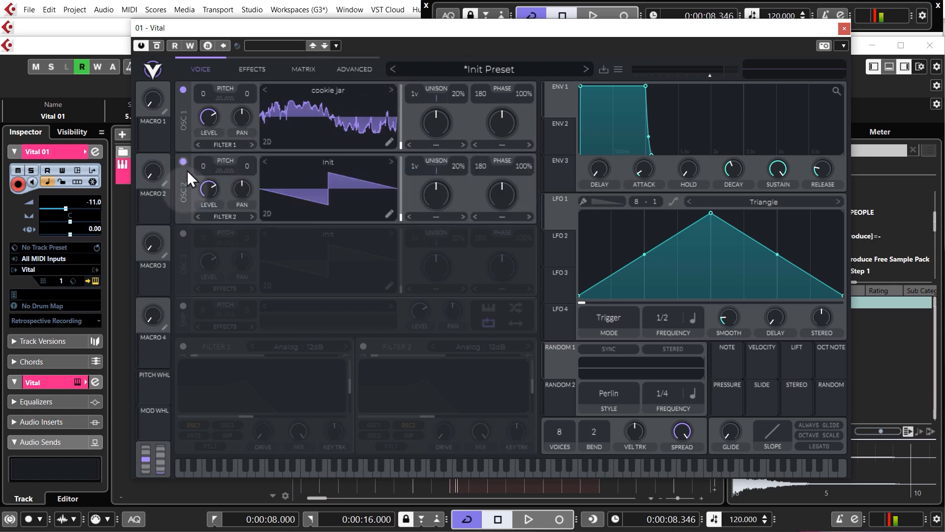
left_click(183, 234)
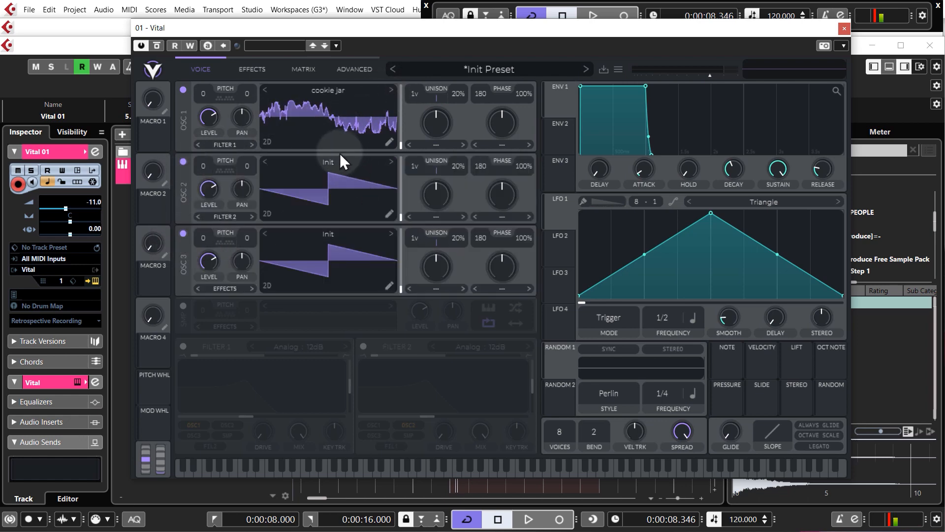
Step: Lengthen the attack of Envelope 1 and play the pad part briefly to hear the slower fade-in
left_click(183, 306)
left_click(183, 305)
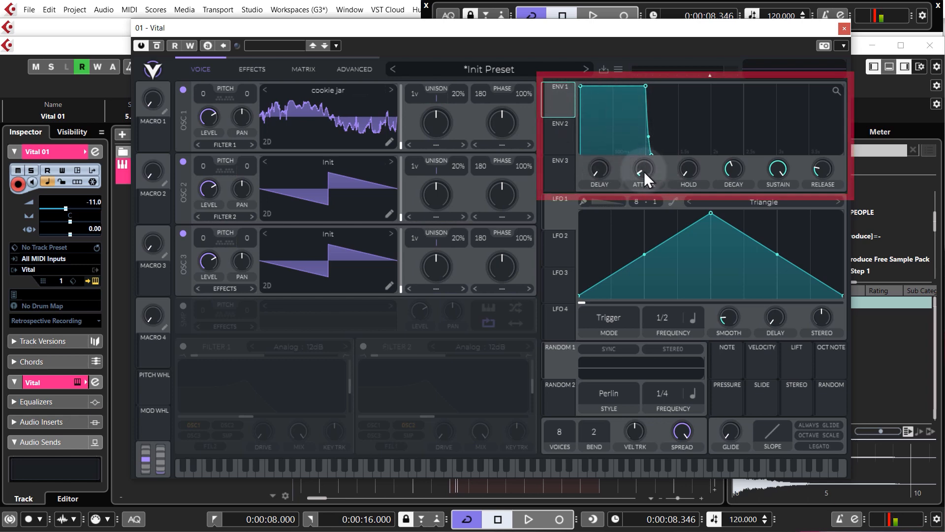
left_click_drag(644, 171, 655, 138)
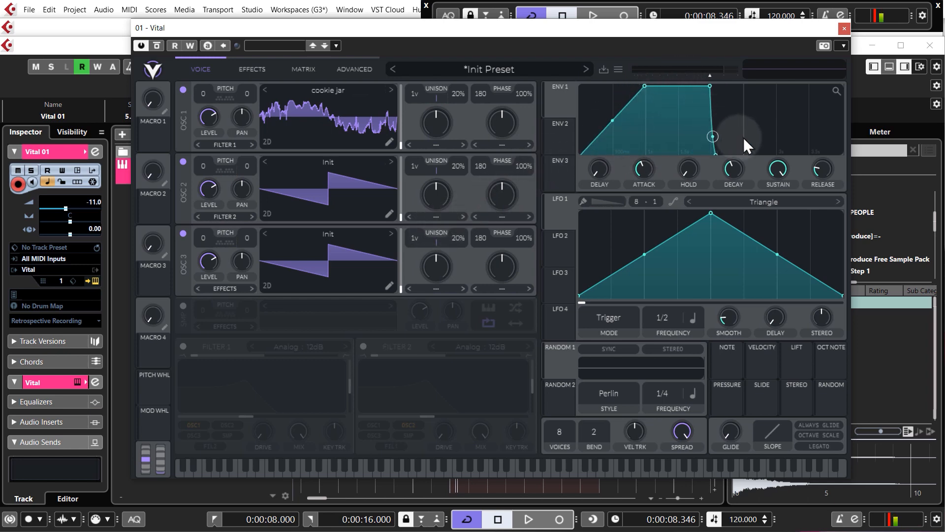
key("space")
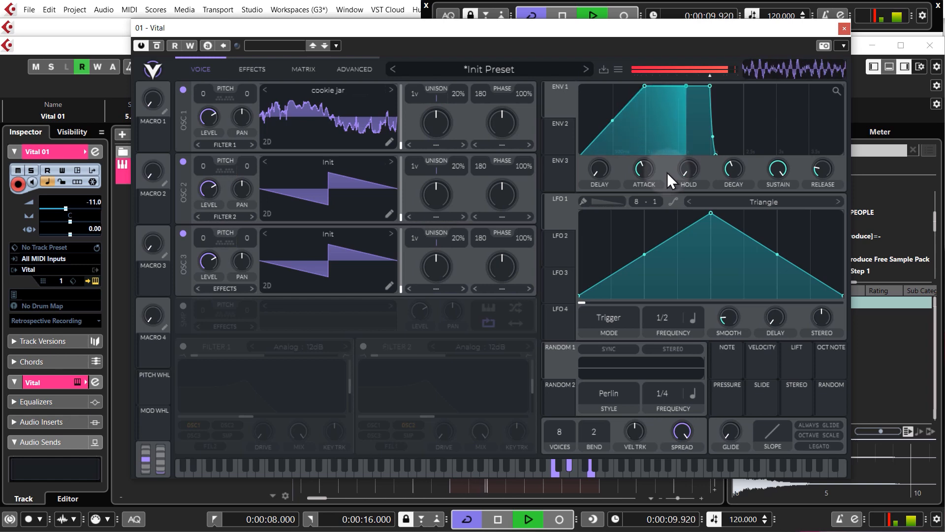
key("space")
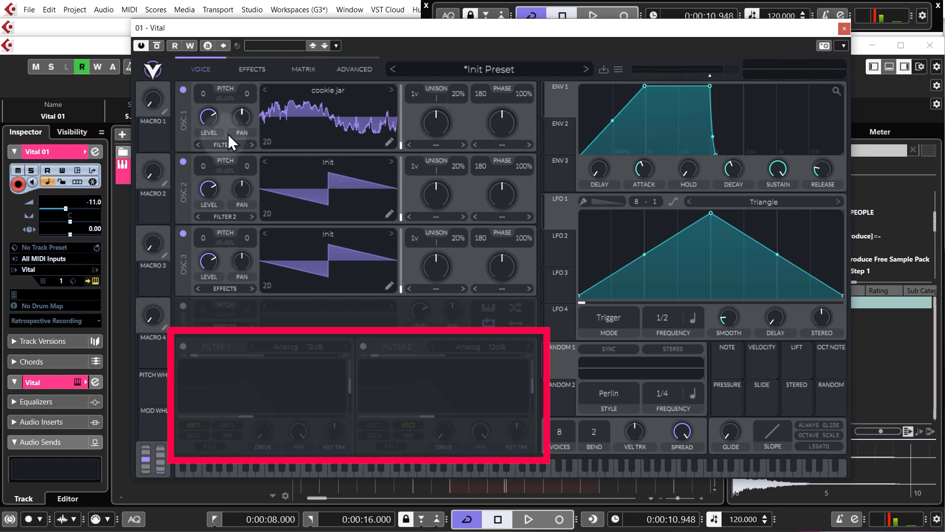
Step: Enable Filter 1, disable oscillators 2 and 3, and lower the filter cutoff slightly during playback
key("space")
left_click(183, 347)
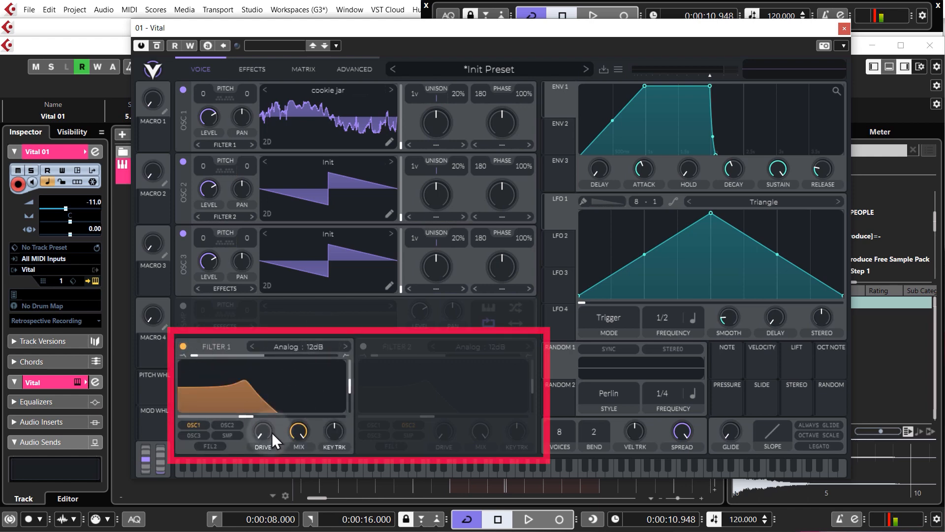
left_click(183, 162)
left_click(183, 233)
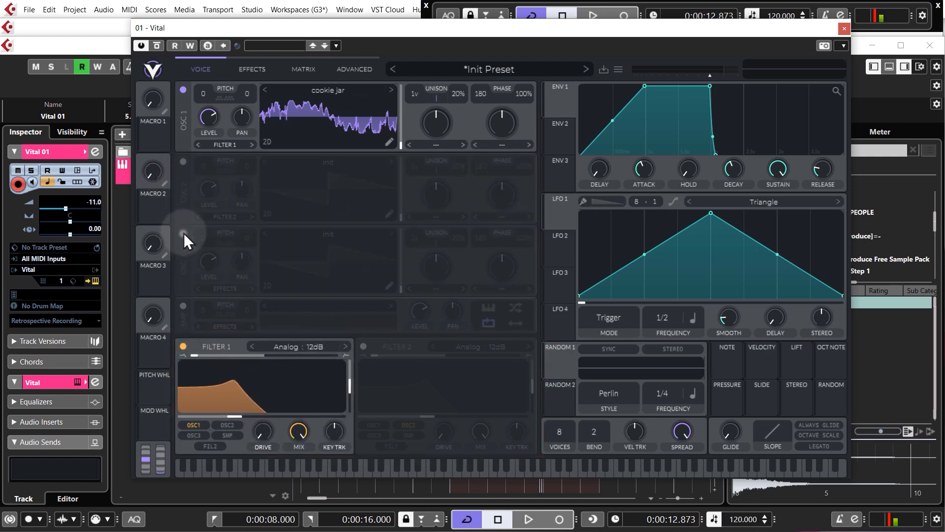
key("space")
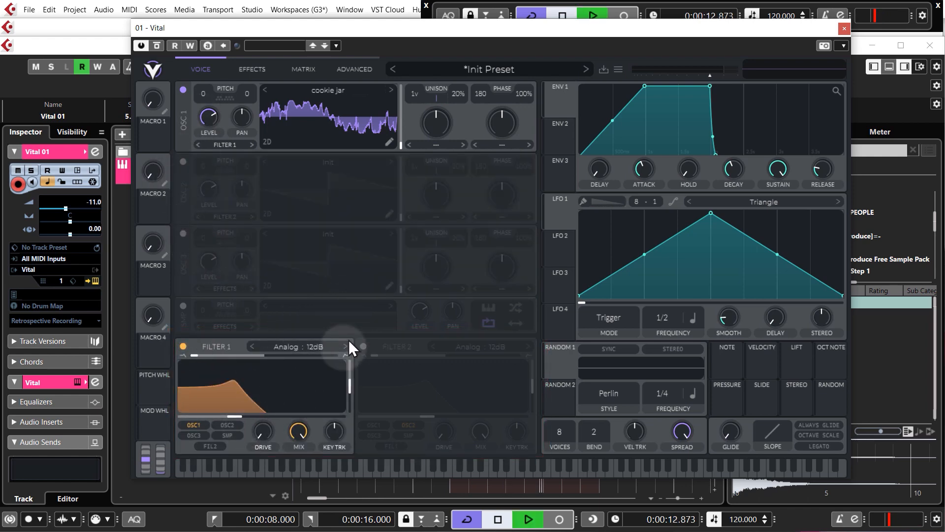
mouse_move(238, 419)
left_mouse_down()
mouse_move(264, 418)
mouse_move(230, 419)
left_mouse_up()
key("space")
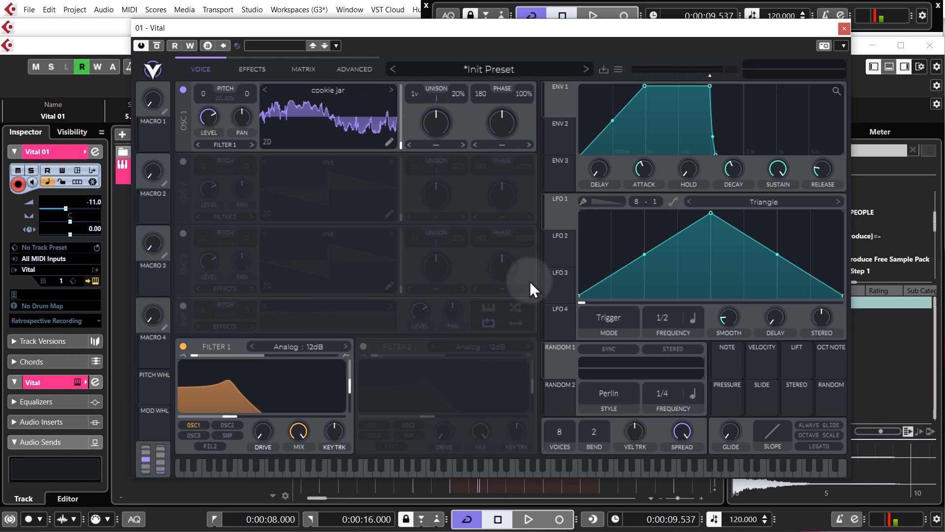
Step: Enable the EQ, Distortion and Delay effects, and return to the voice settings
left_click(253, 71)
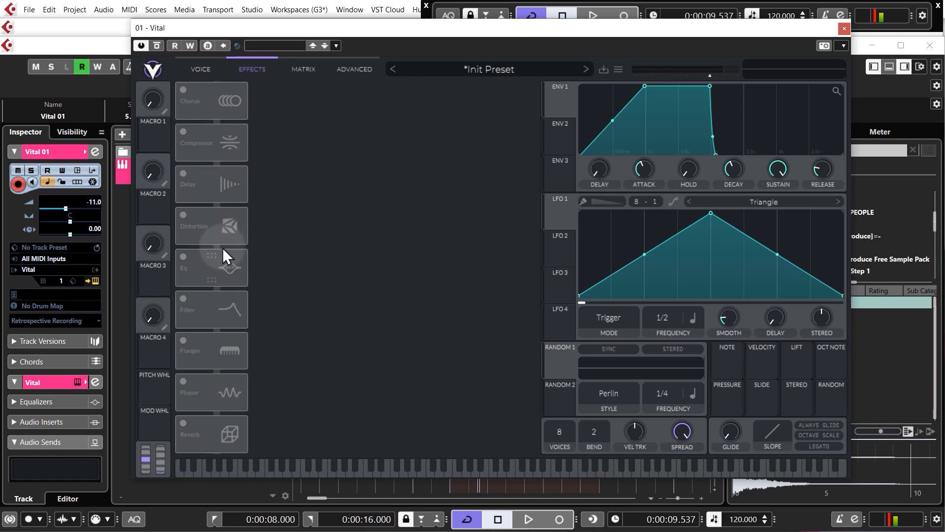
left_click(184, 257)
left_click(184, 215)
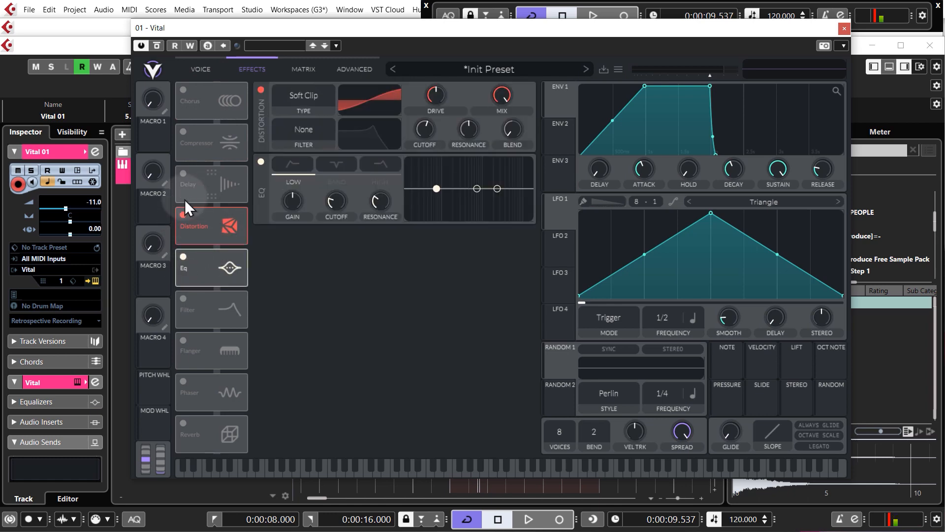
left_click(183, 173)
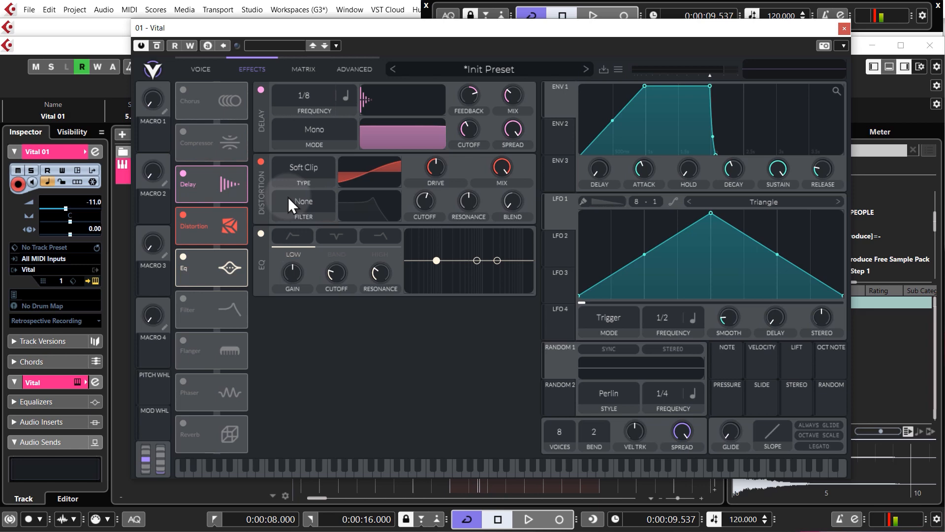
left_click(196, 71)
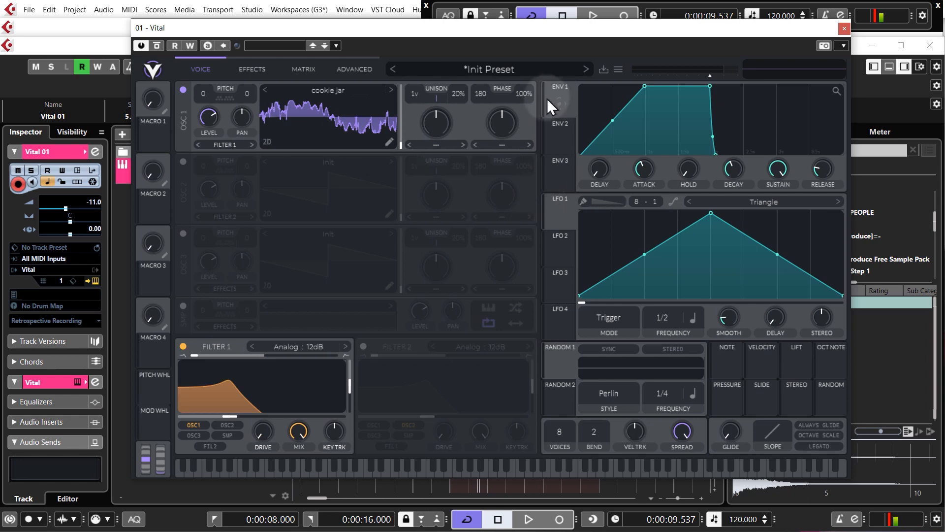
Step: Initialize the Vital preset and set oscillator 1's unison detune to 0% while auditioning the part
left_click(619, 69)
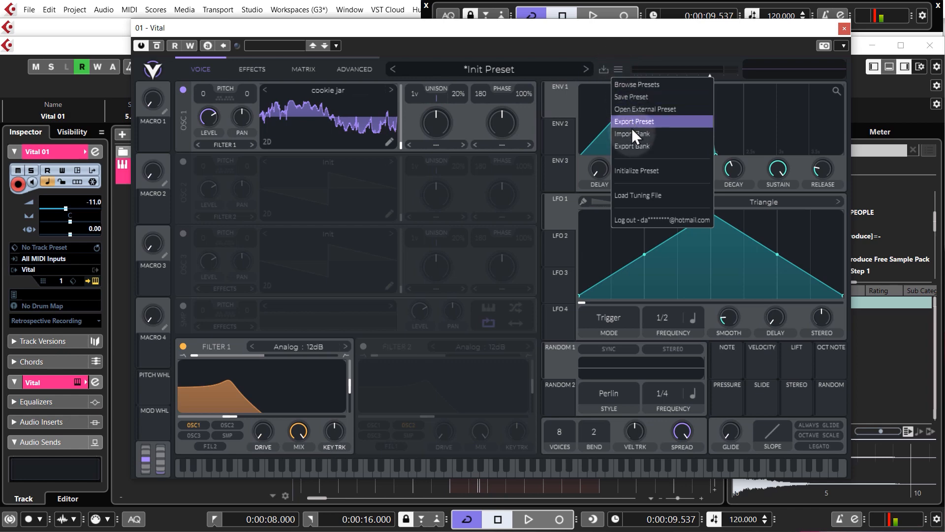
left_click(639, 170)
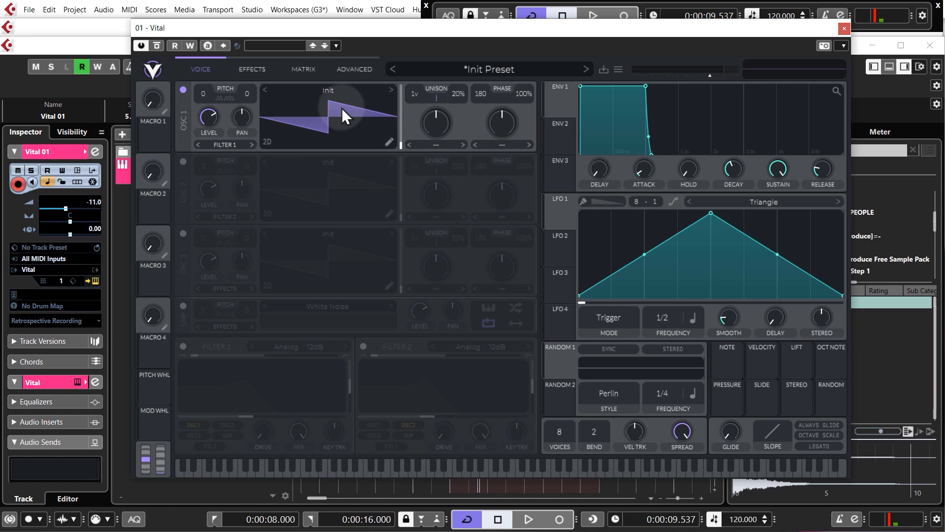
key("space")
key("space")
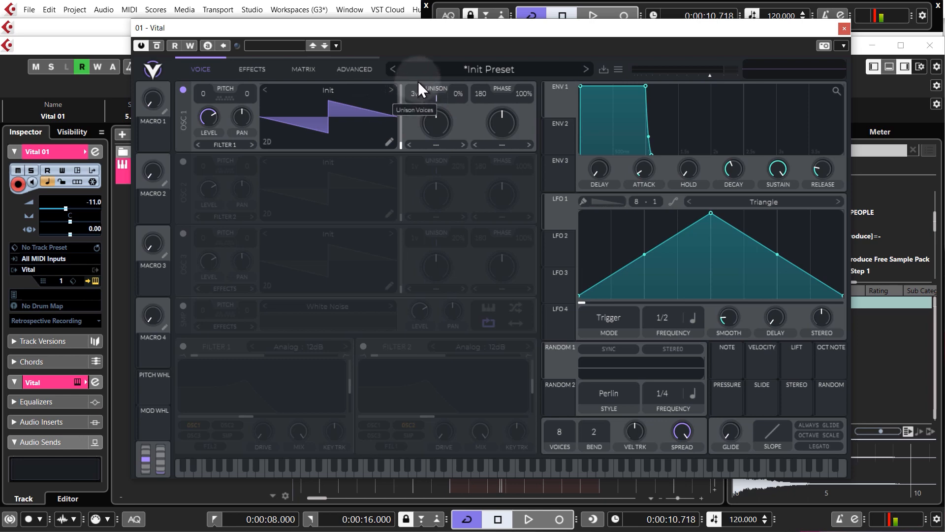
Step: Set oscillator 1's unison voices to 16 and play the part briefly to hear the result
key("space")
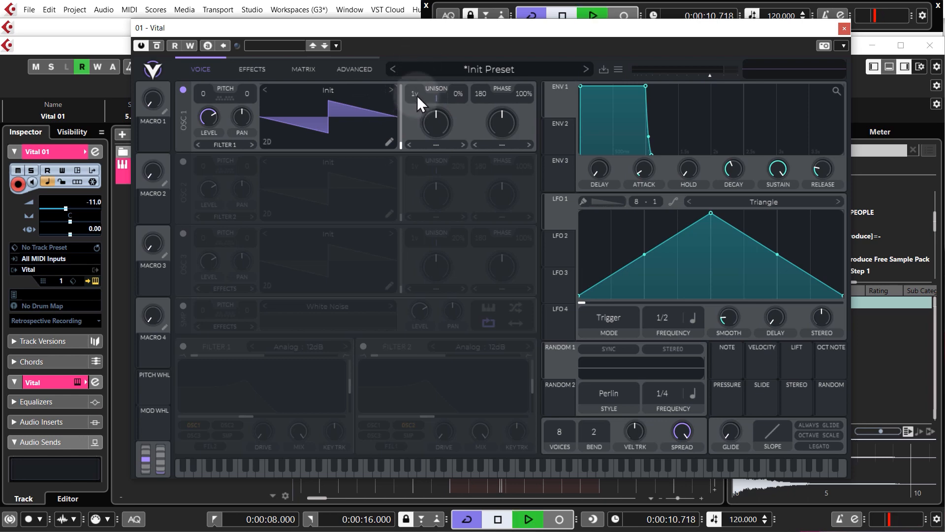
left_click_drag(417, 94, 460, 152)
key("space")
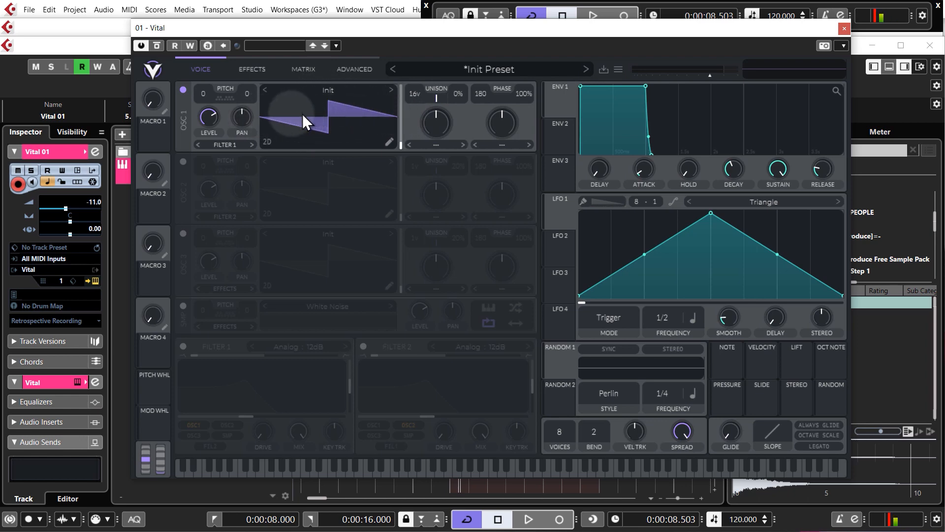
left_click_drag(410, 93, 418, 139)
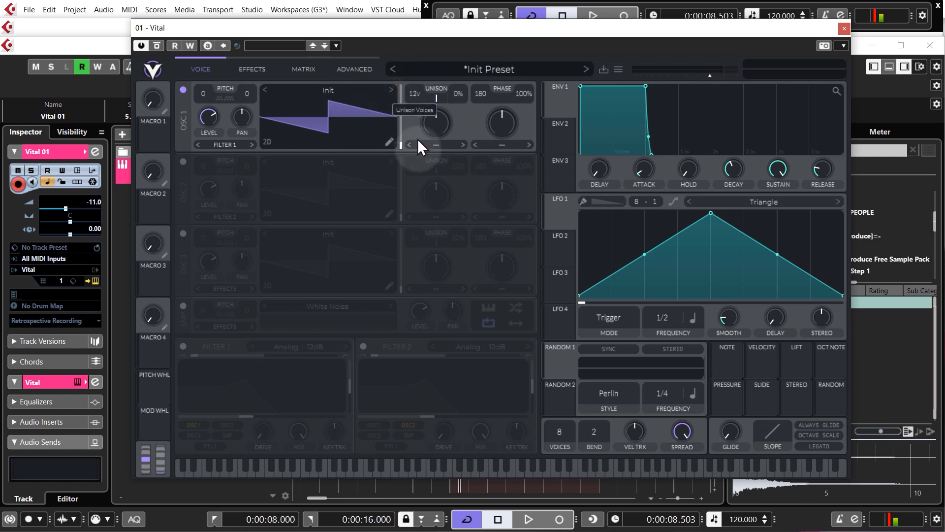
left_click_drag(417, 94, 427, 2)
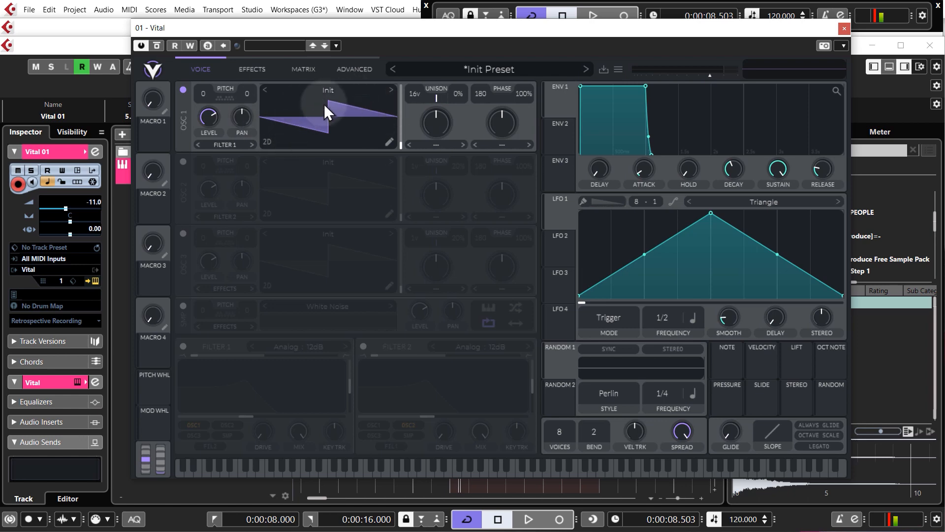
key("space")
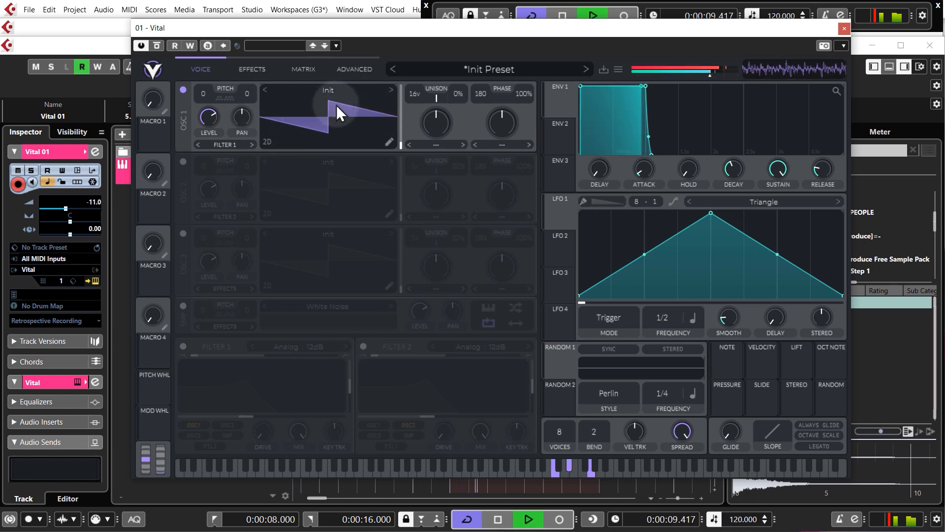
key("space")
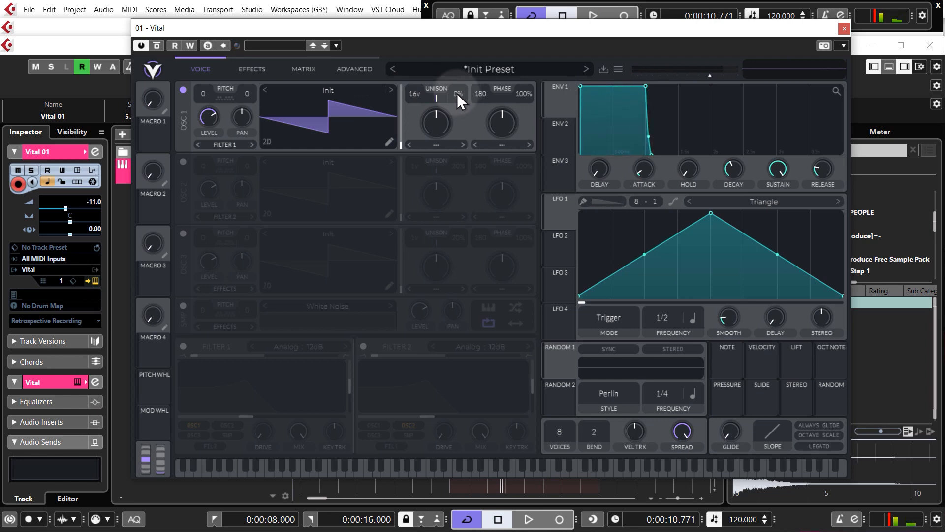
Step: Raise oscillator 1's unison detune to 18% during playback and audition the widened sound
key("space")
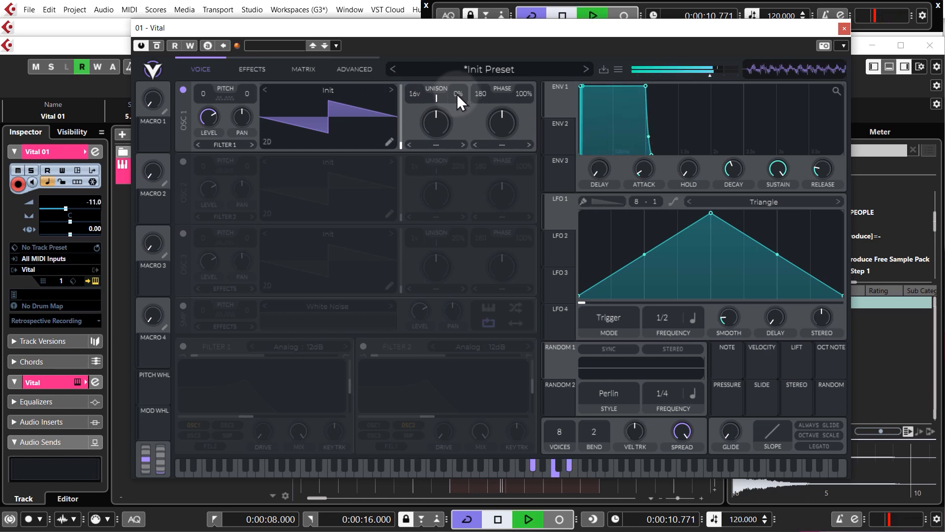
left_click_drag(459, 90, 463, 46)
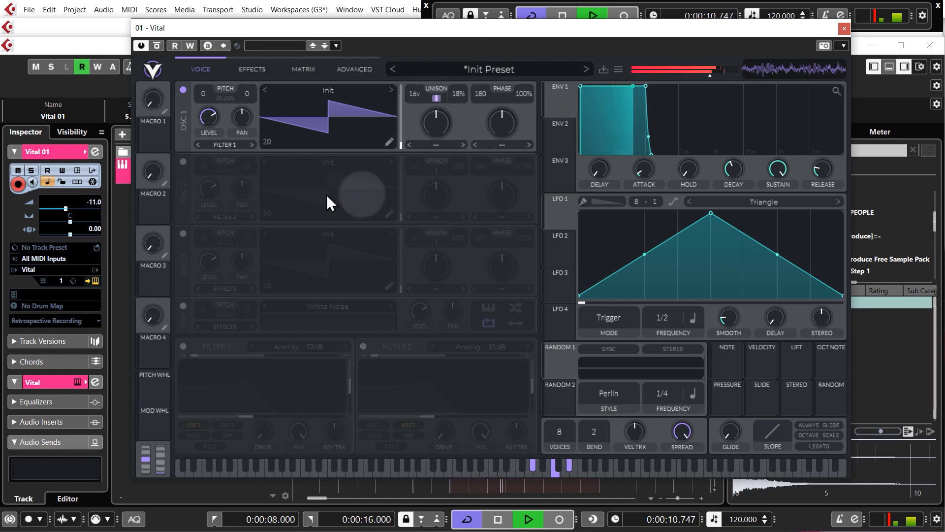
key("space")
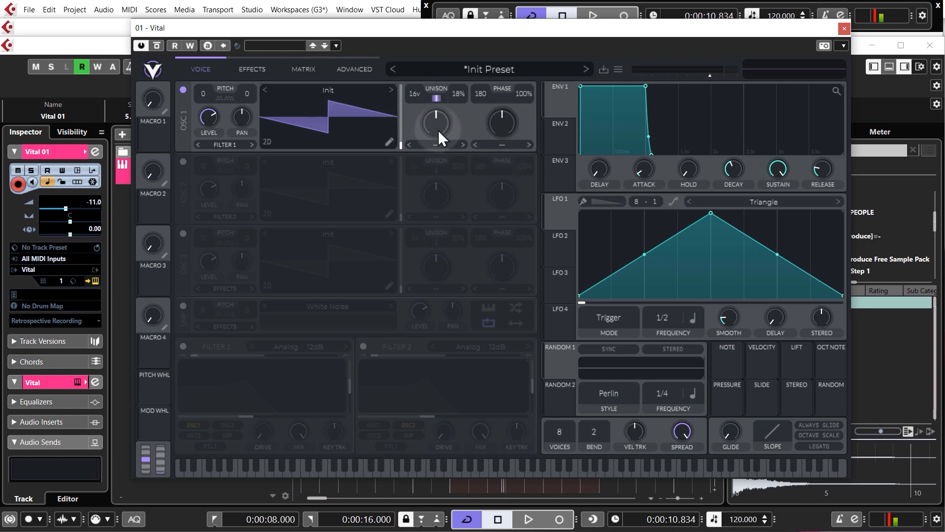
key("space")
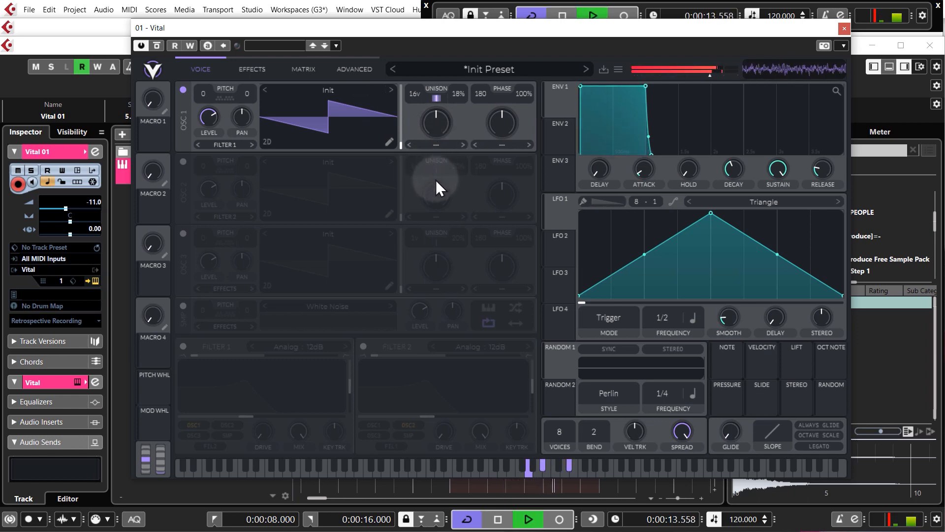
key("space")
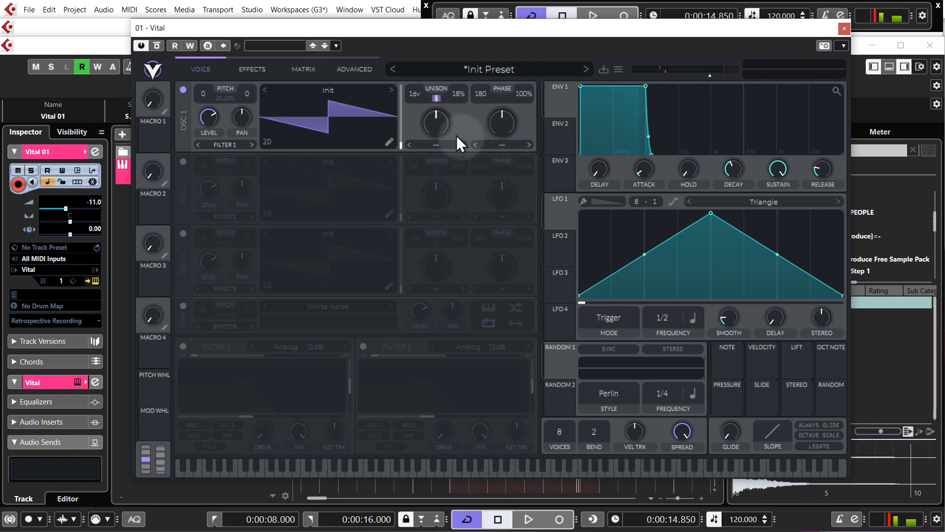
Step: Enable oscillator 2, transpose it to -12 semitones, and audition it together with oscillator 1
left_click(183, 161)
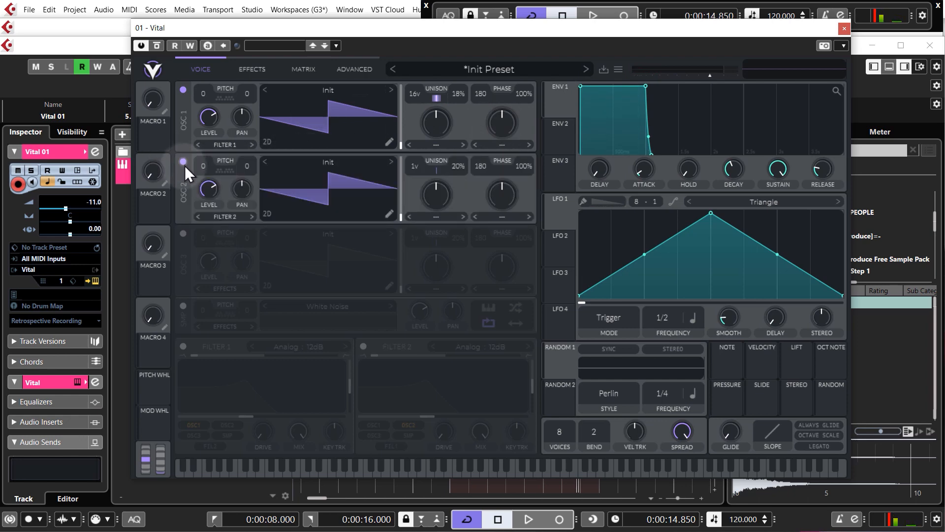
key("space")
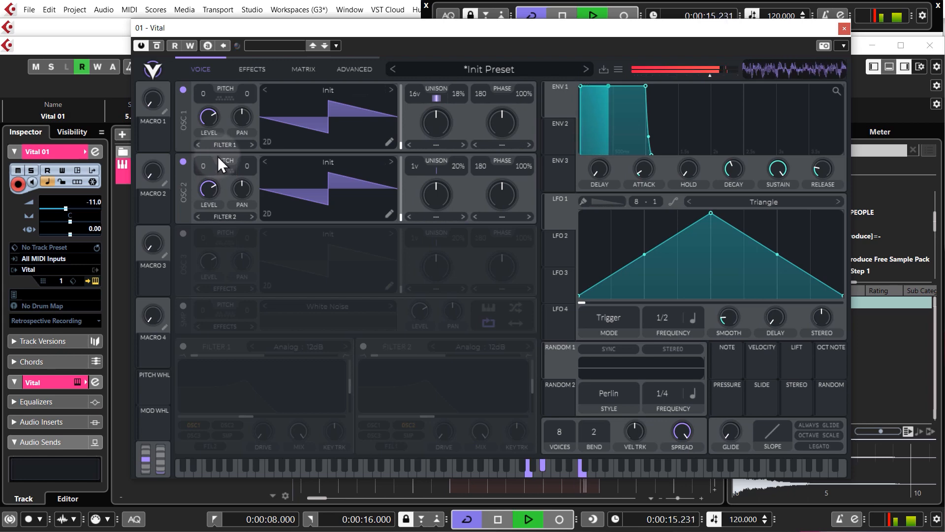
key("space")
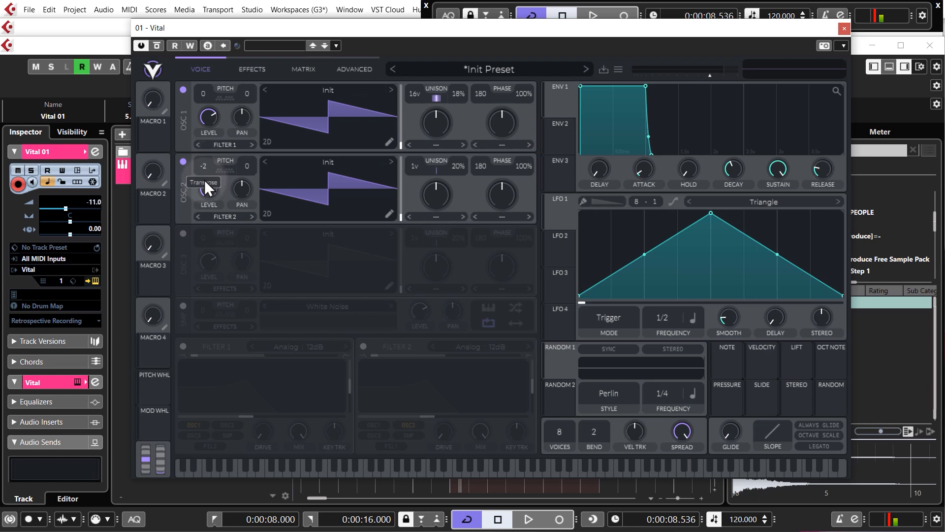
left_click_drag(207, 223, 209, 232)
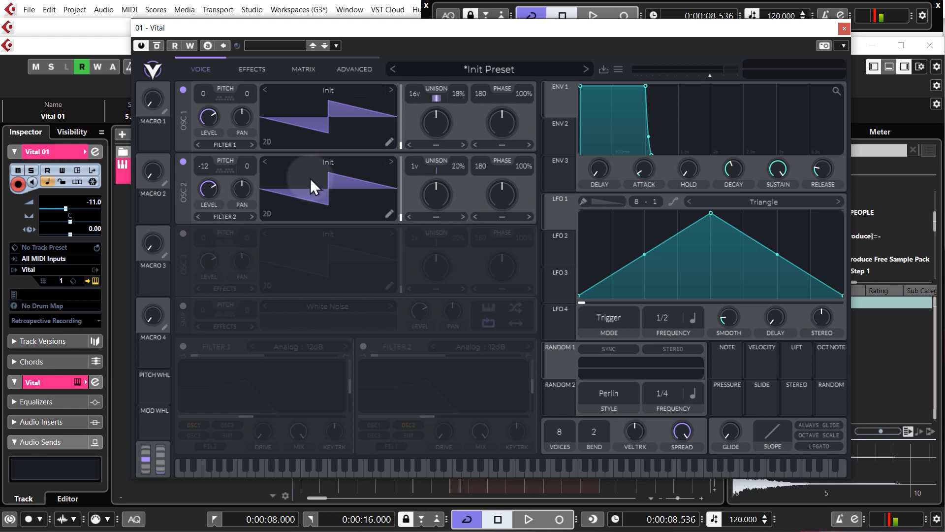
key("space")
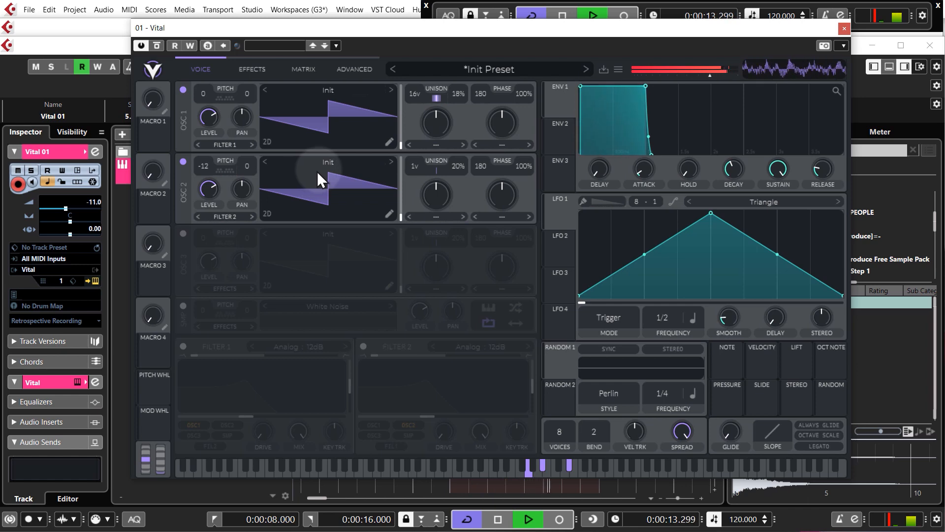
key("space")
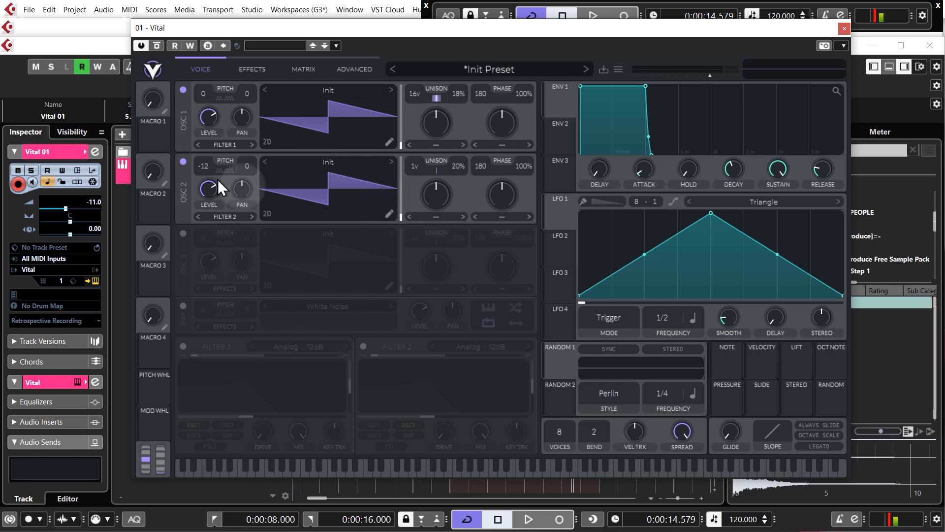
Step: Route oscillator 2's output to Filter 1 and start playback of the part
left_click(223, 215)
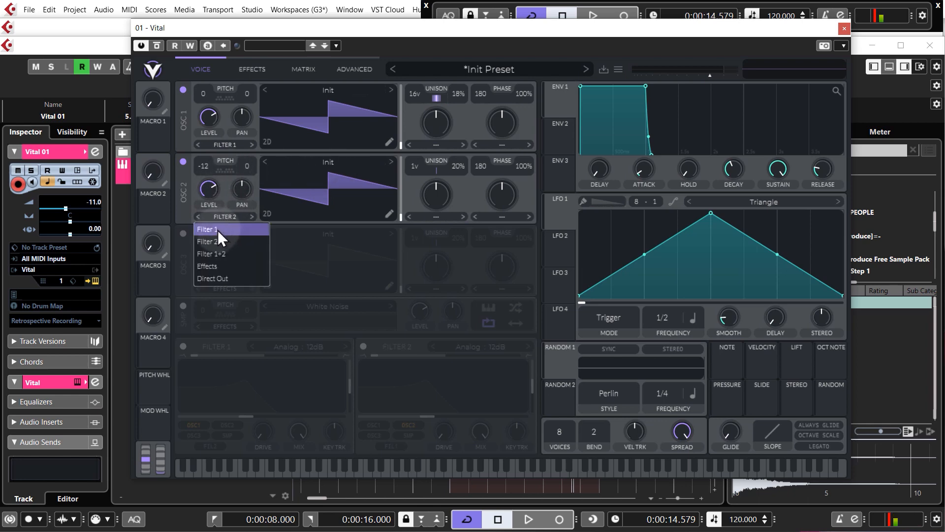
left_click(218, 230)
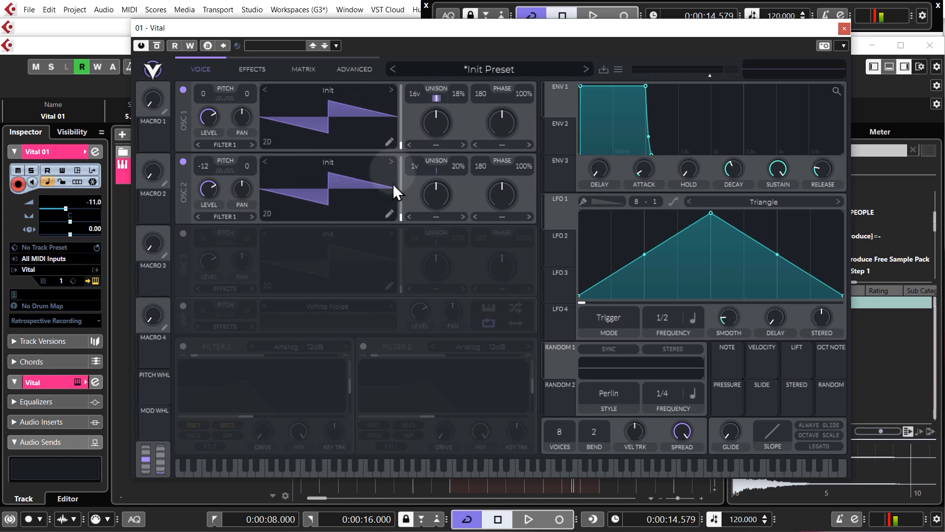
key("space")
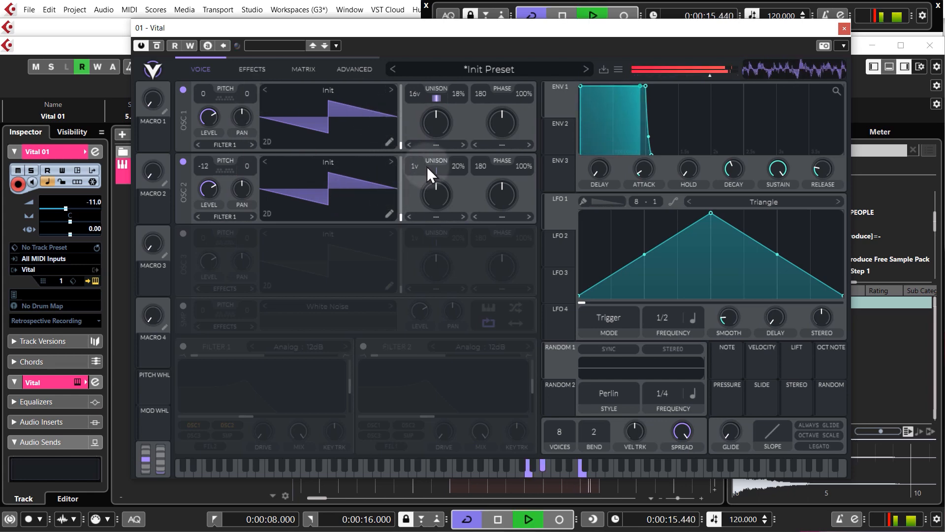
Step: Raise envelope 1's attack to about 0.092 seconds and audition the softened note onsets
key("space")
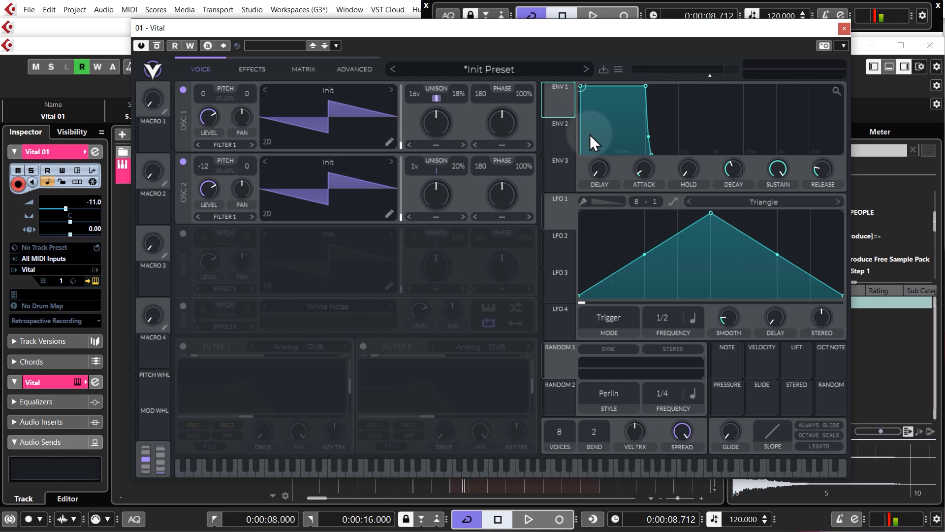
left_click_drag(645, 175, 645, 212)
key("space")
key("space")
left_click_drag(650, 168, 651, 153)
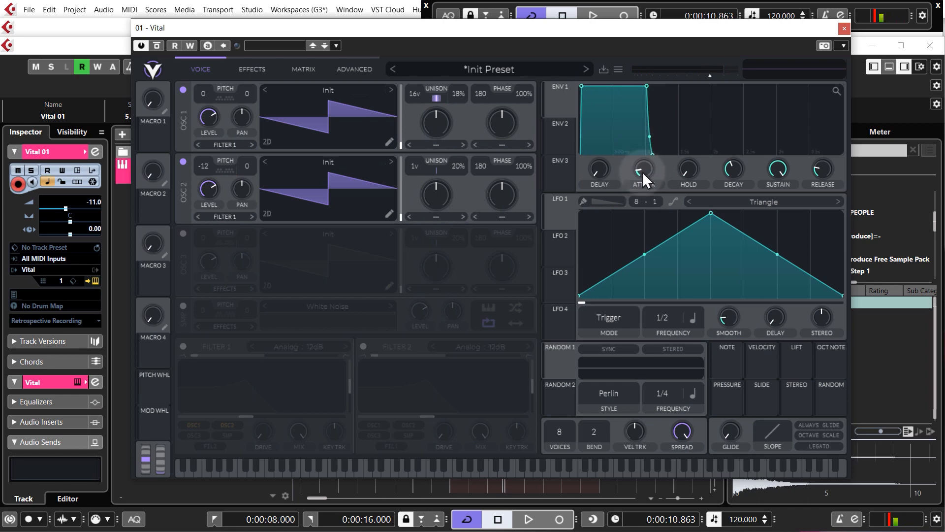
key("space")
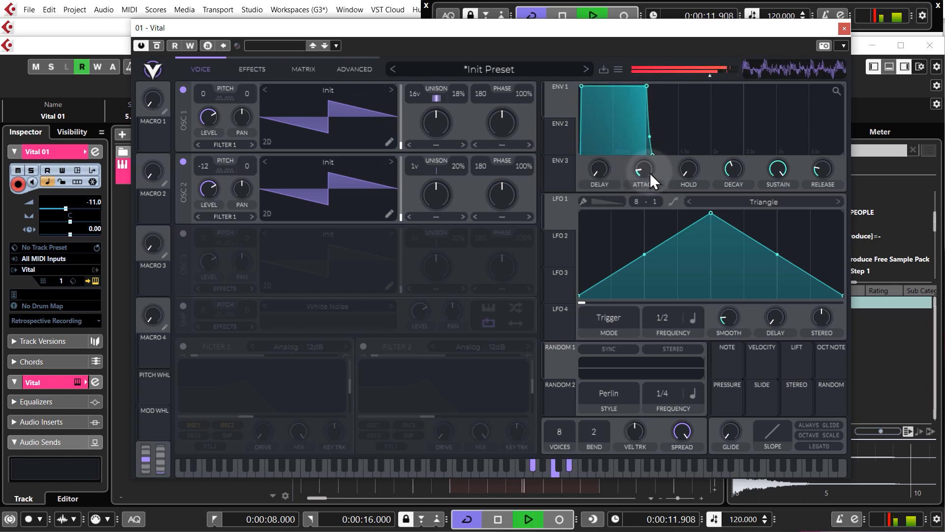
left_click_drag(650, 173, 651, 163)
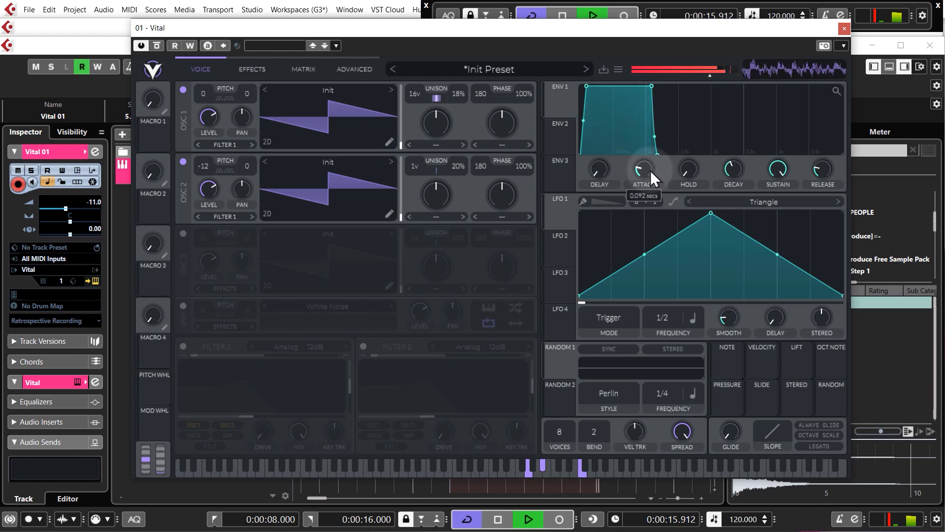
key("space")
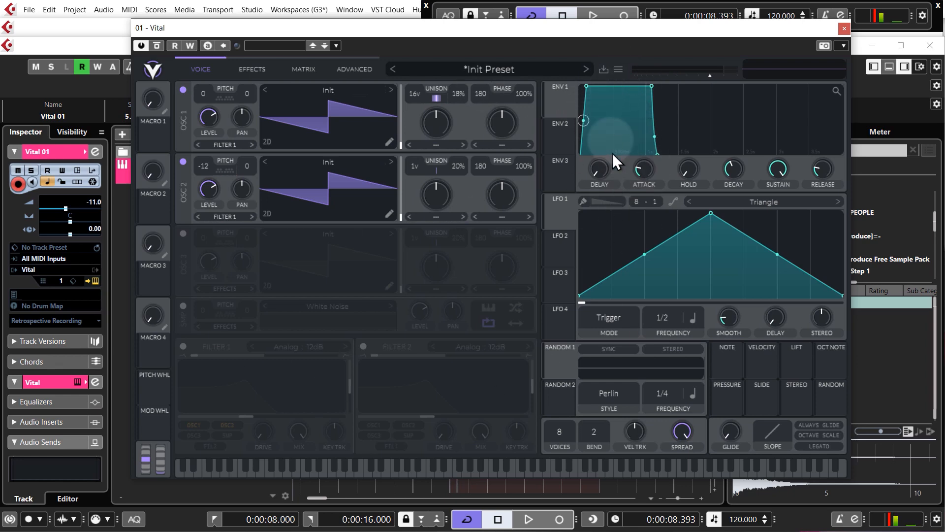
key("space")
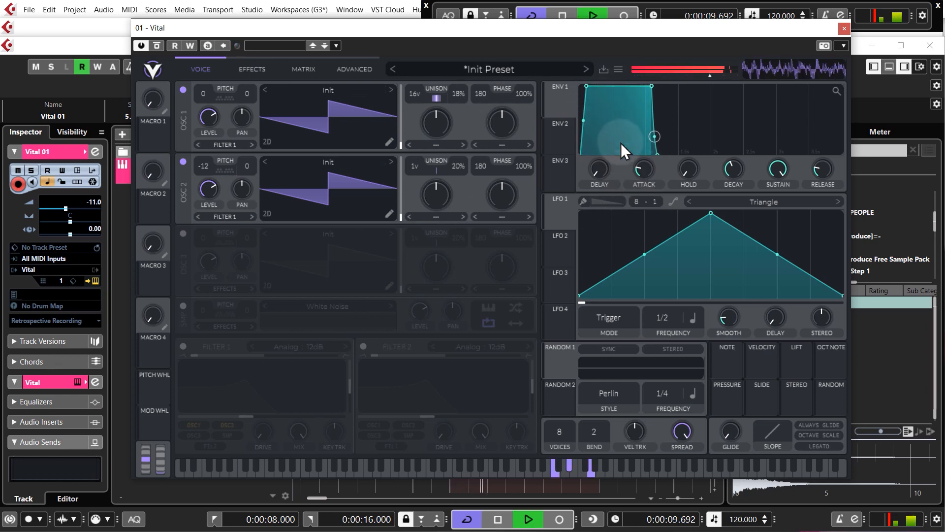
key("space")
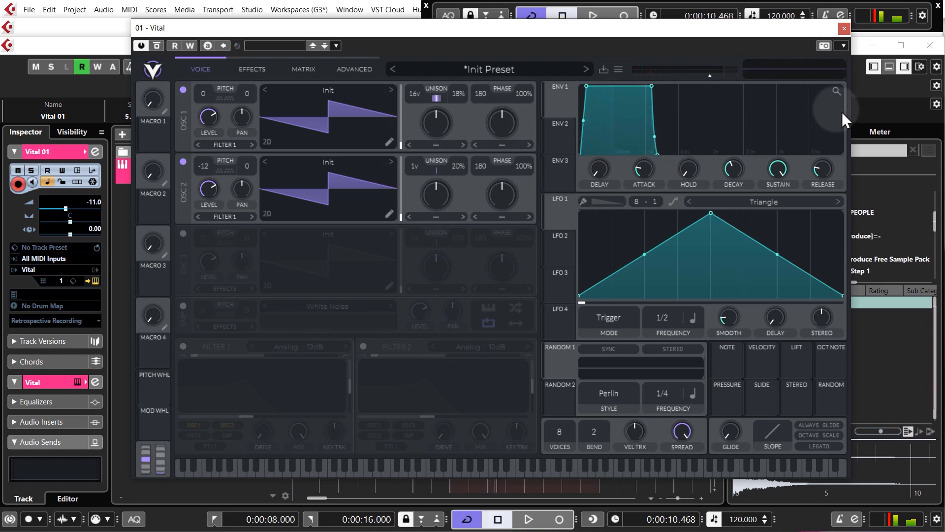
Step: Lengthen envelope 1's release to about 1.18 seconds, fine-tuning it during playback
left_click_drag(828, 172, 830, 145)
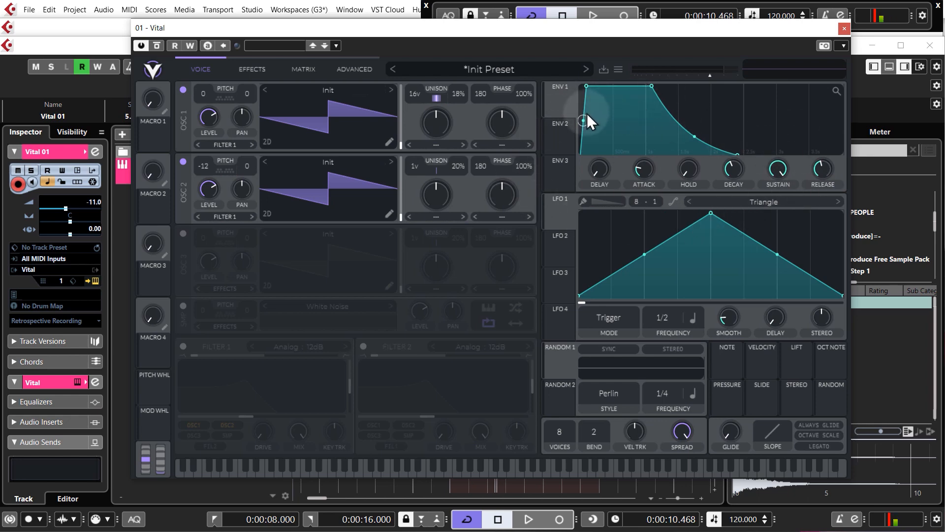
key("space")
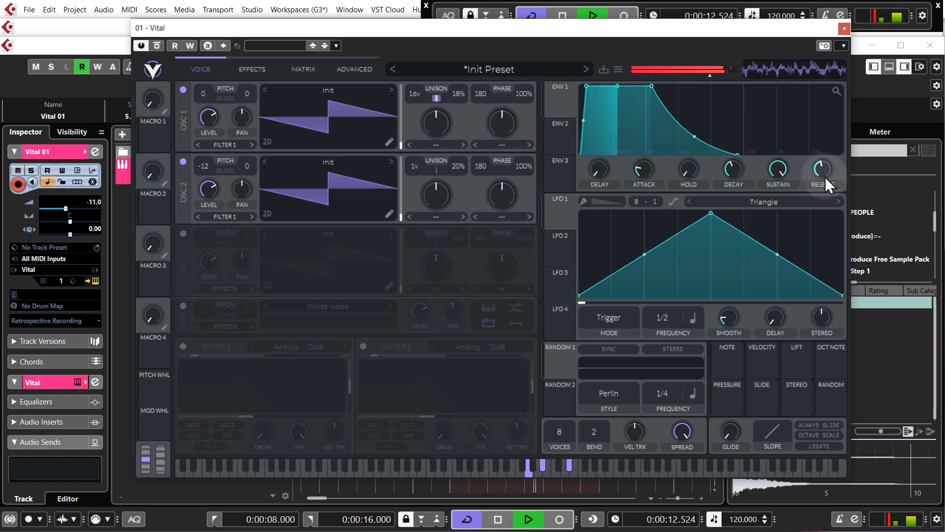
left_click_drag(829, 172, 827, 170)
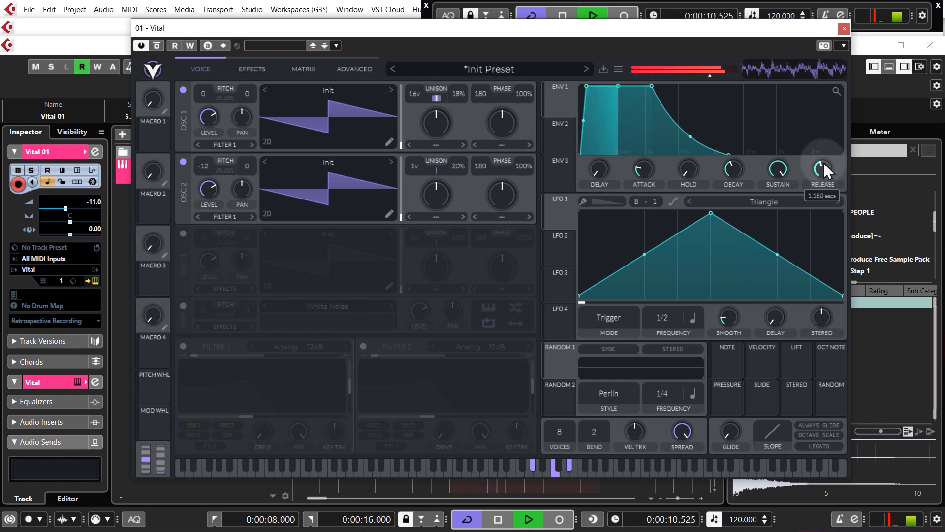
key("space")
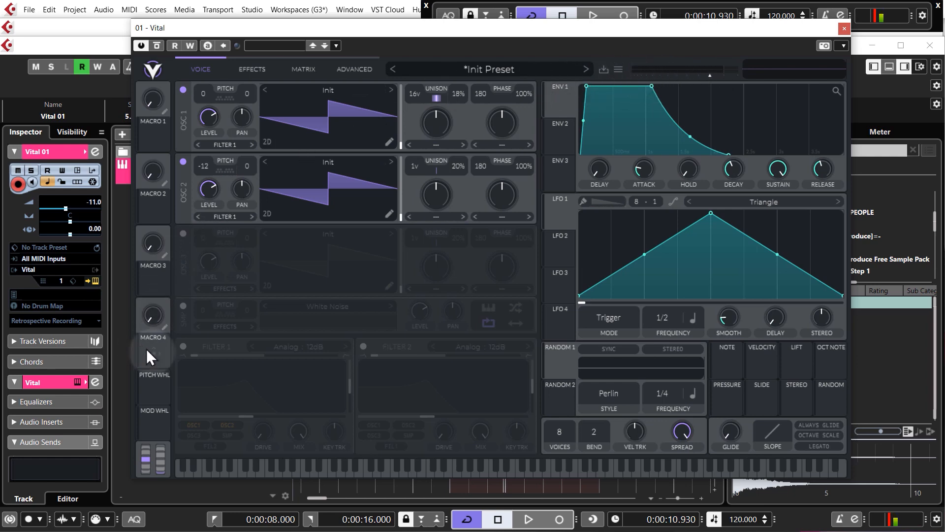
Step: Enable Filter 1 with the Analog : 12dB type and raise its cutoff while auditioning the part
left_click(183, 347)
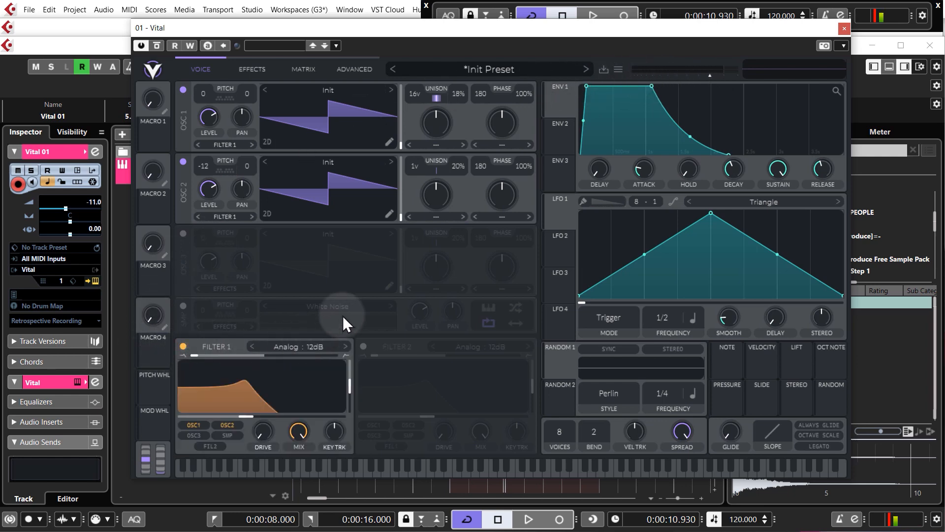
key("space")
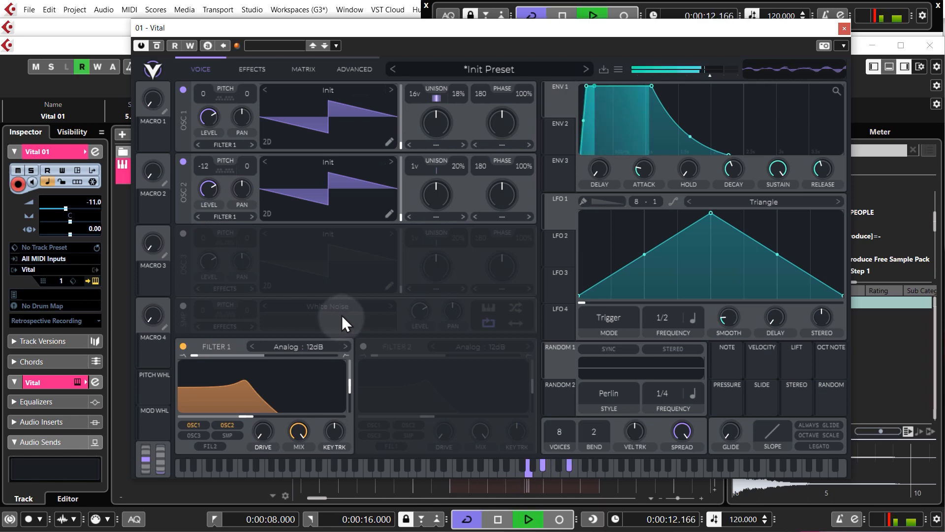
key("space")
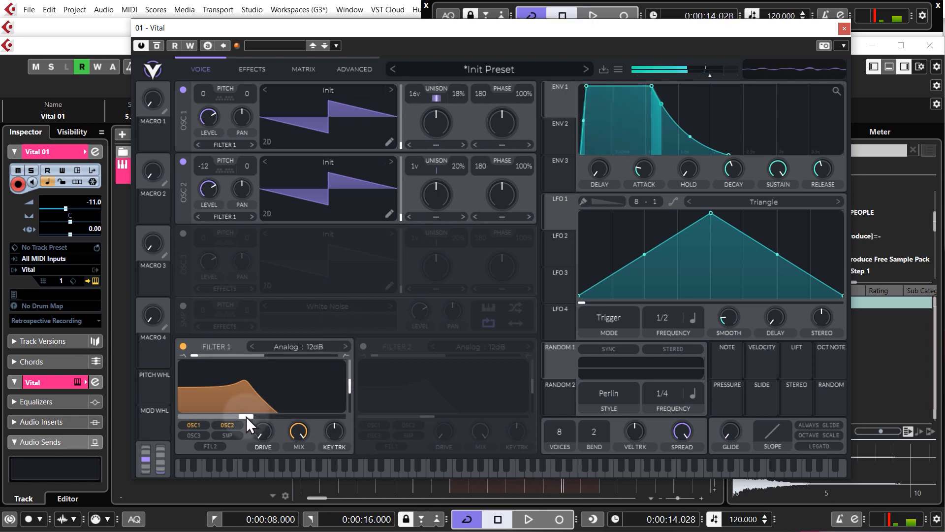
left_click_drag(248, 417, 291, 421)
key("space")
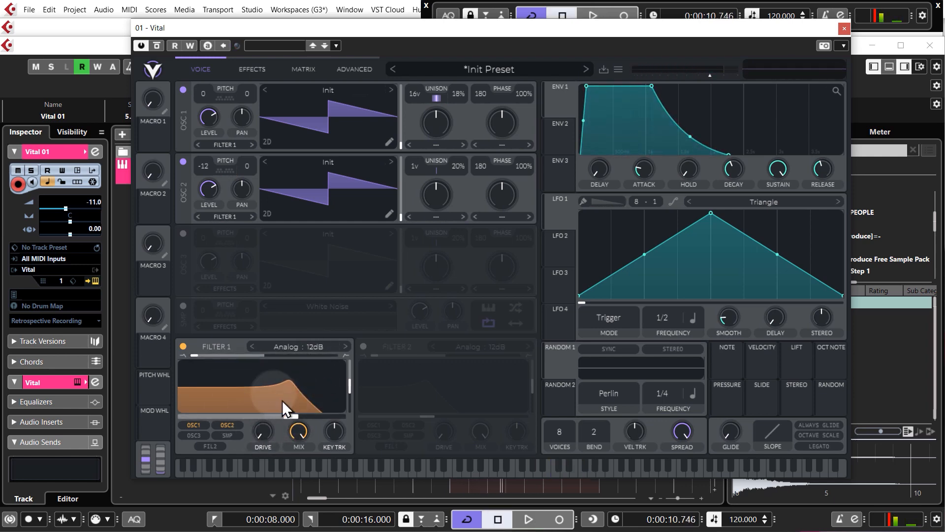
Step: Try a lower resonance and different cutoff positions on Filter 1 while the part plays
left_click_drag(350, 388, 351, 420)
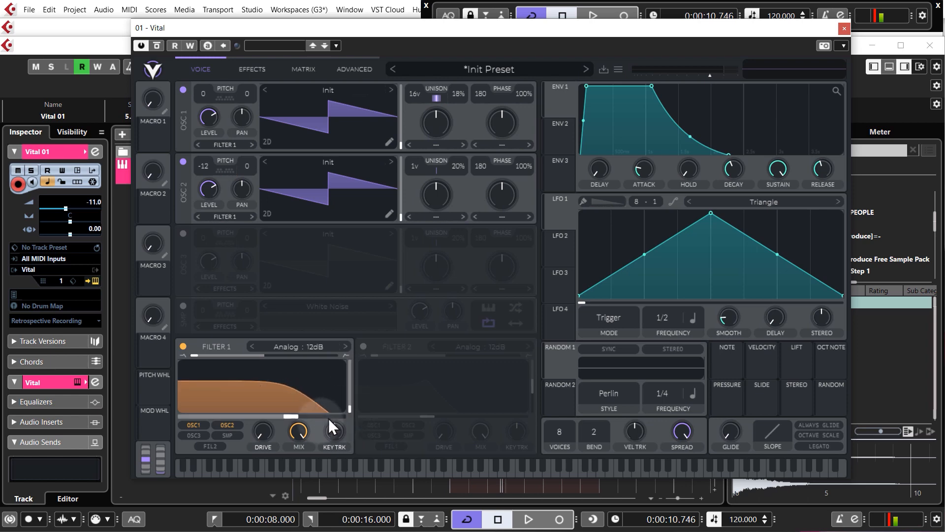
key("space")
left_click_drag(288, 418, 356, 380)
left_click_drag(356, 381, 356, 379)
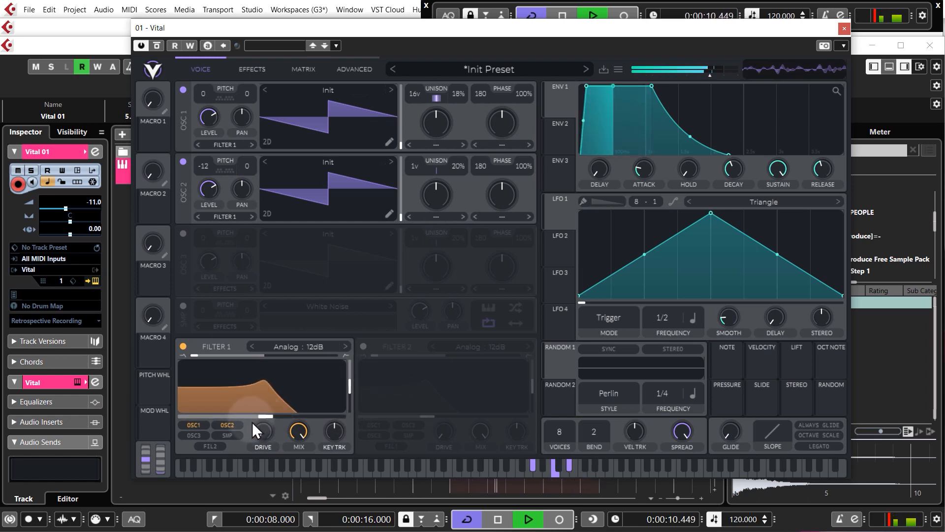
left_click_drag(265, 416, 286, 413)
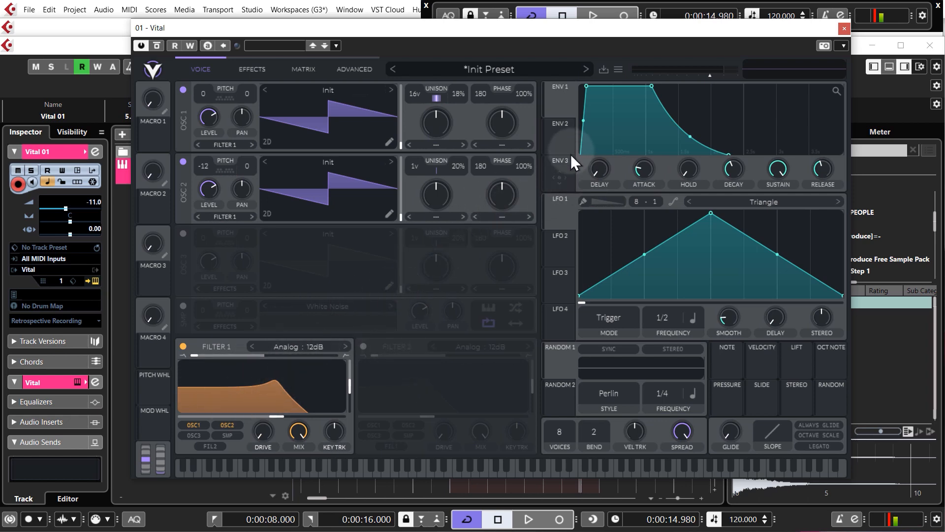
Step: Assign envelope 2 to Filter 1's cutoff, raise the envelope's attack to about 1.6 seconds, and audition the sweep
left_click(570, 139)
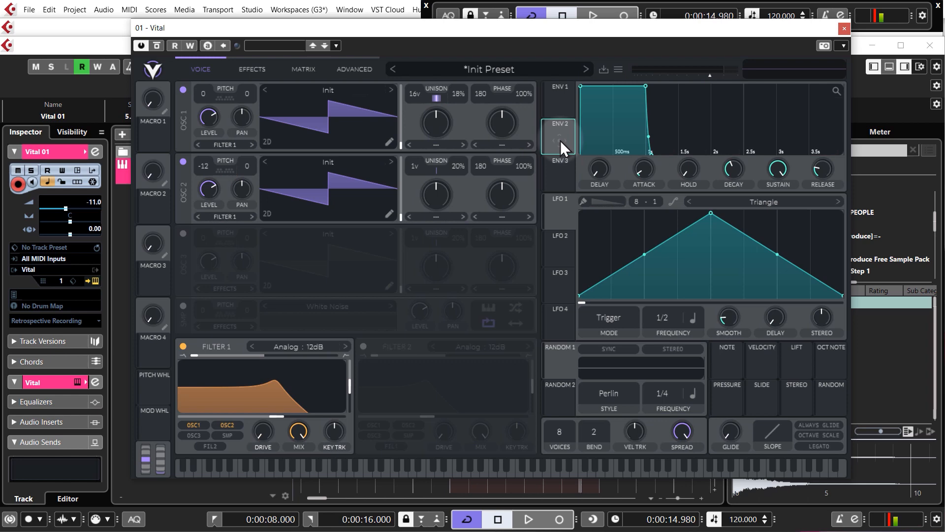
left_click_drag(560, 141, 261, 410)
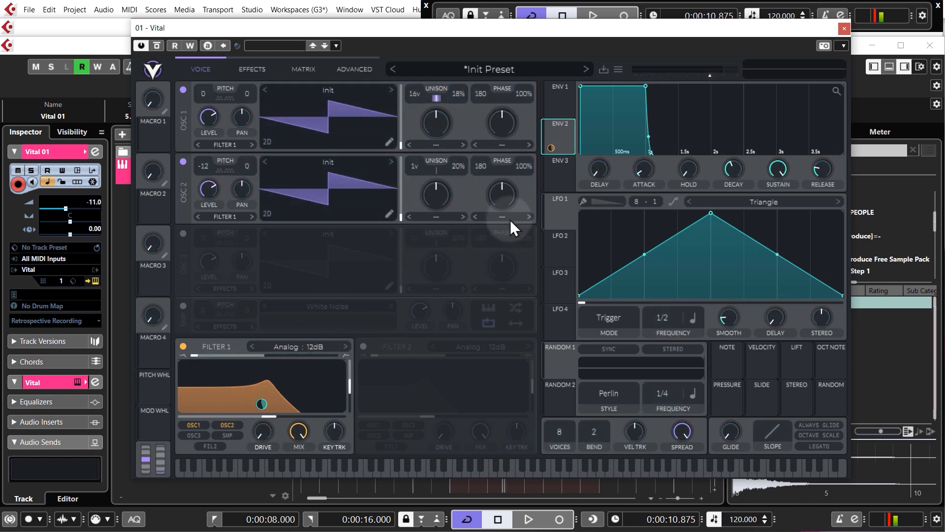
key("space")
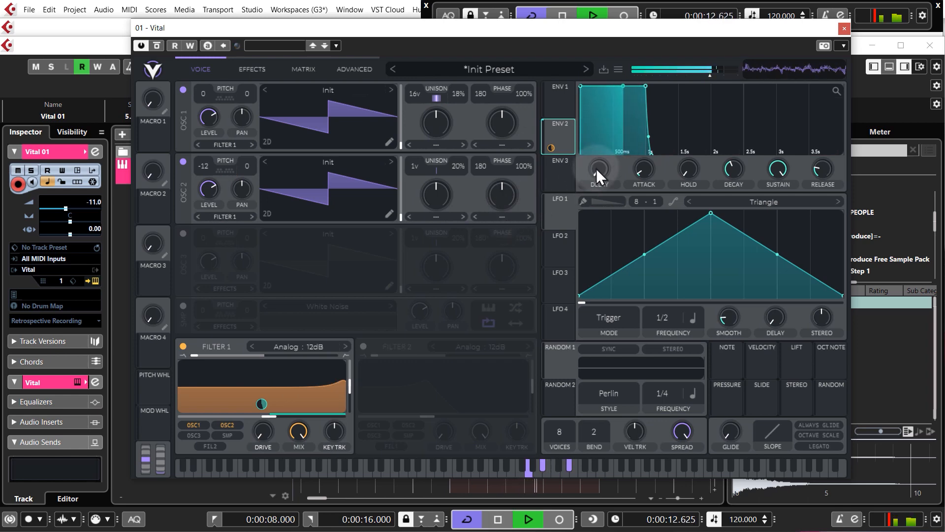
key("space")
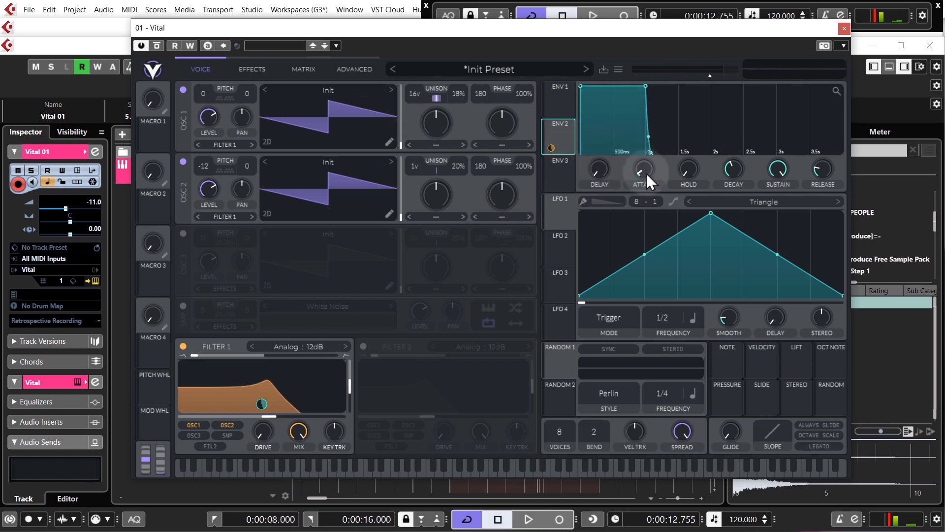
left_click_drag(645, 172, 468, 149)
key("space")
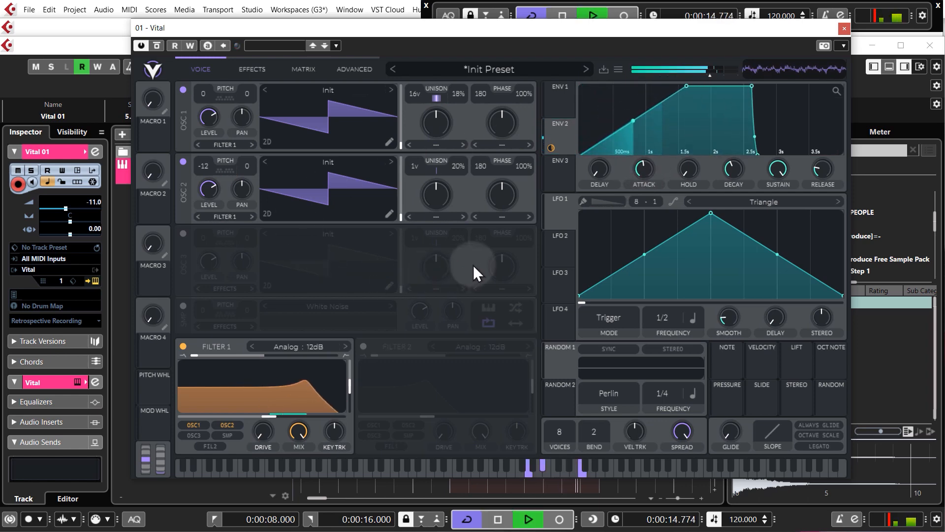
key("space")
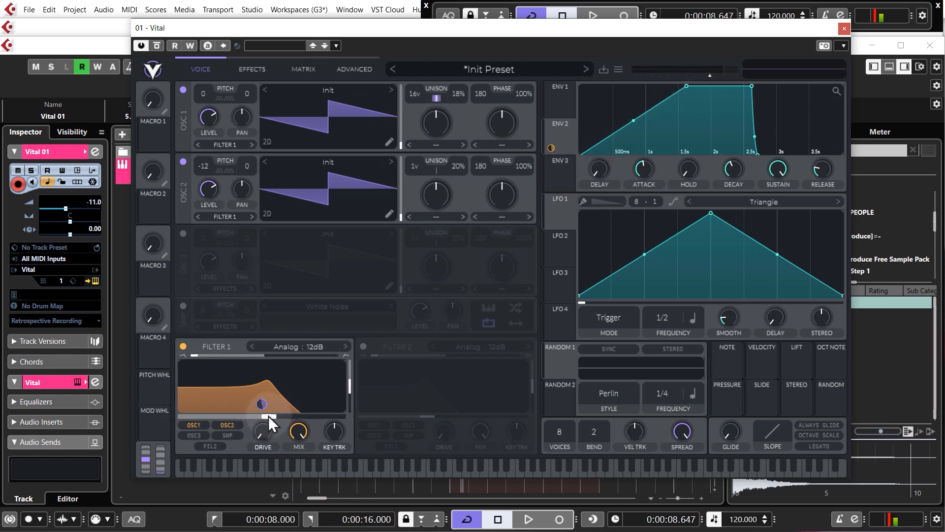
Step: Lower Filter 1's base cutoff so the envelope sweep starts darker, and audition it
left_click_drag(268, 416, 235, 417)
key("space")
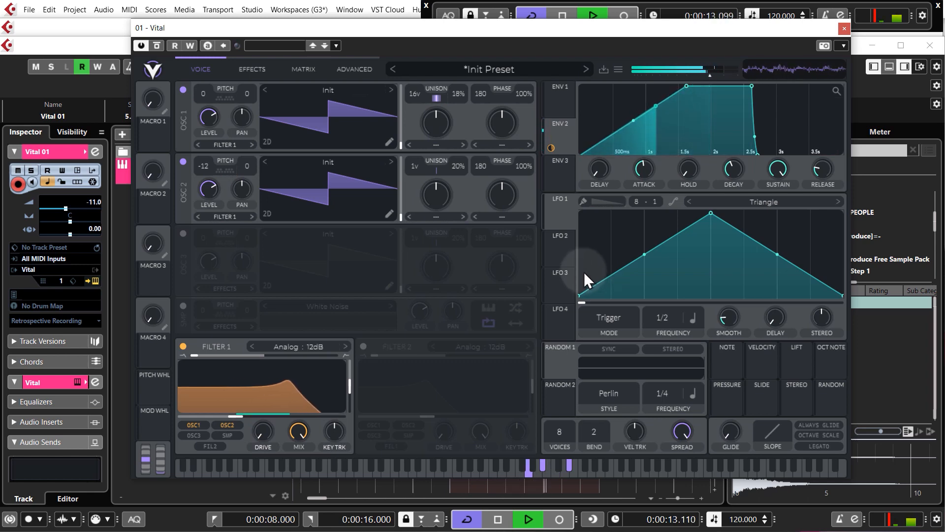
key("space")
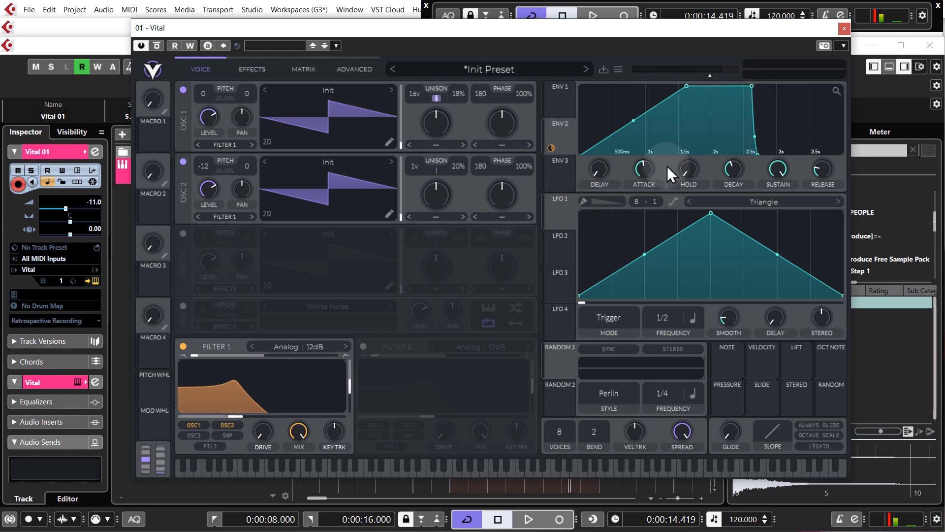
Step: Lengthen envelope 2's attack to about 2.5 seconds with about 0.5 seconds of hold, and bow the attack curve upward
left_click_drag(649, 170, 696, 101)
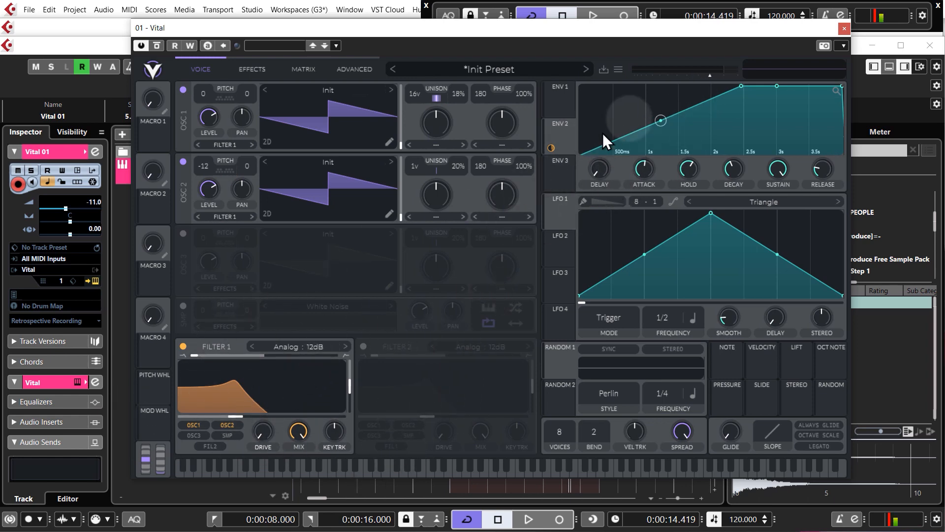
key("space")
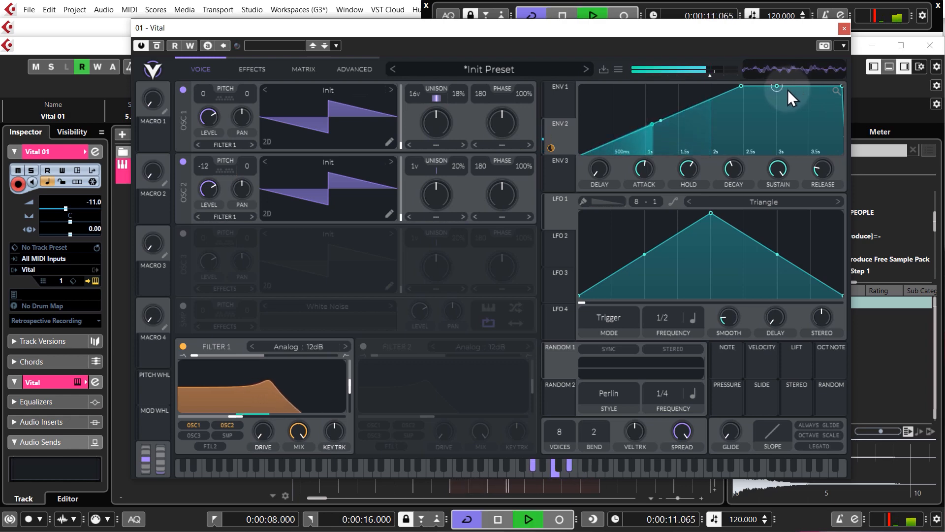
key("space")
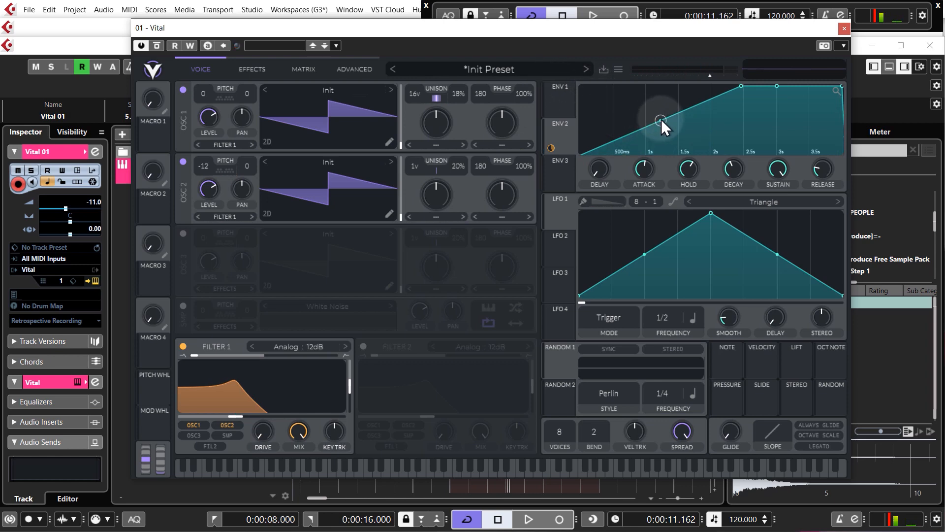
mouse_move(660, 119)
left_mouse_down()
mouse_move(646, 115)
mouse_move(655, 104)
left_mouse_up()
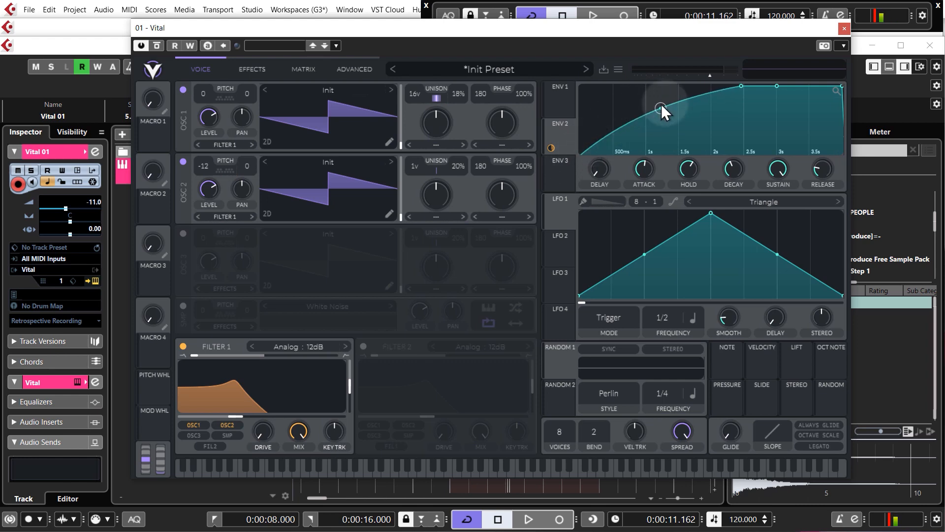
left_click_drag(661, 109, 649, 111)
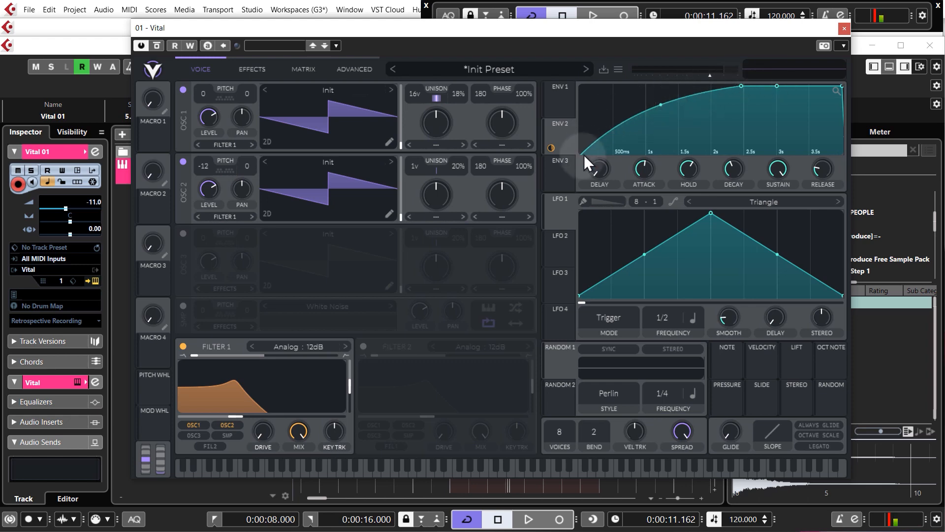
Step: Shorten envelope 2's decay to about 0.5 seconds, lower its sustain to about one third, and lengthen its release during playback
key("space")
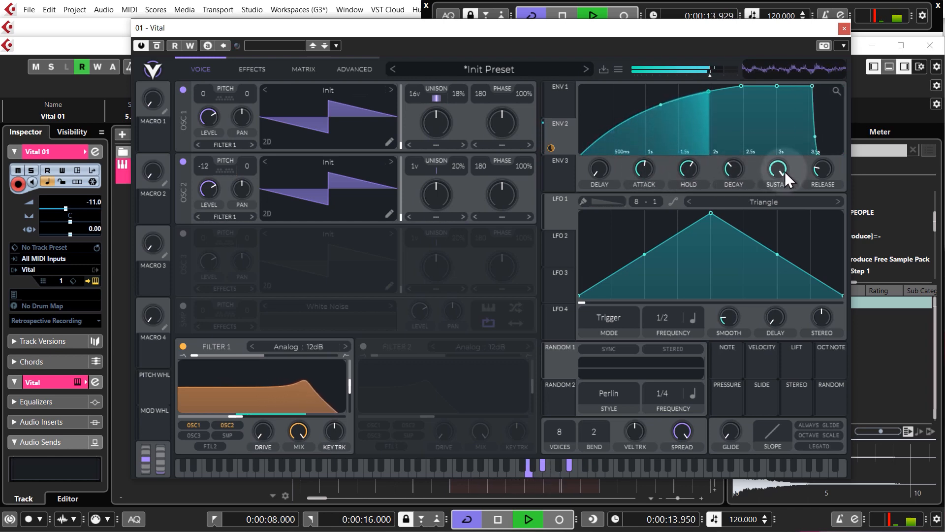
left_click_drag(785, 171, 776, 245)
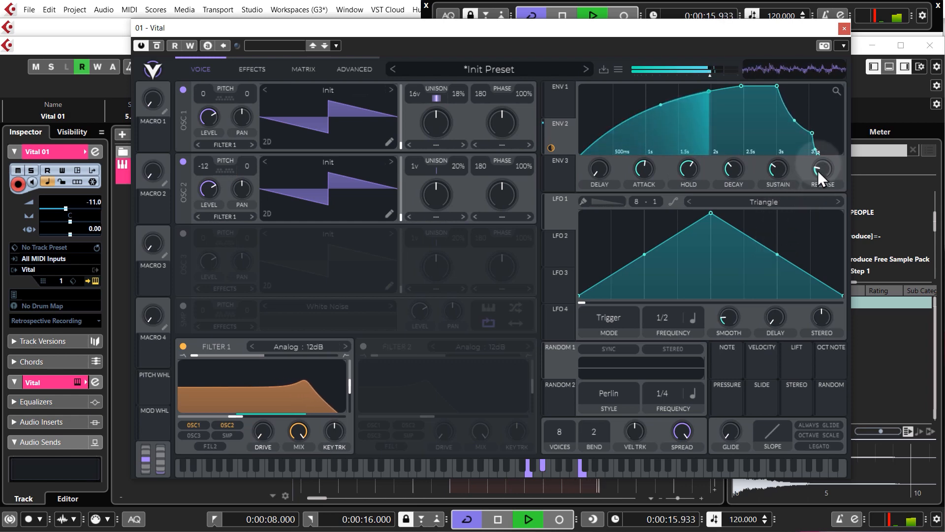
left_click_drag(817, 170, 827, 141)
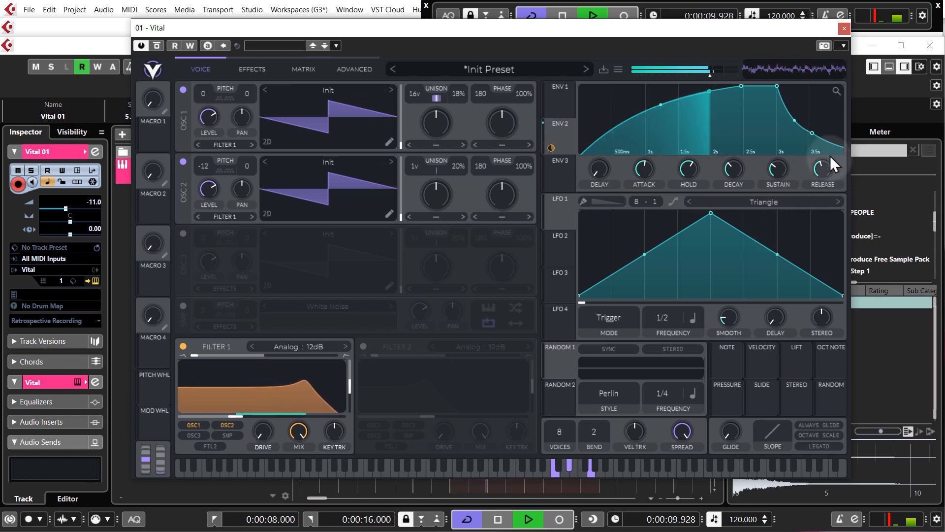
key("space")
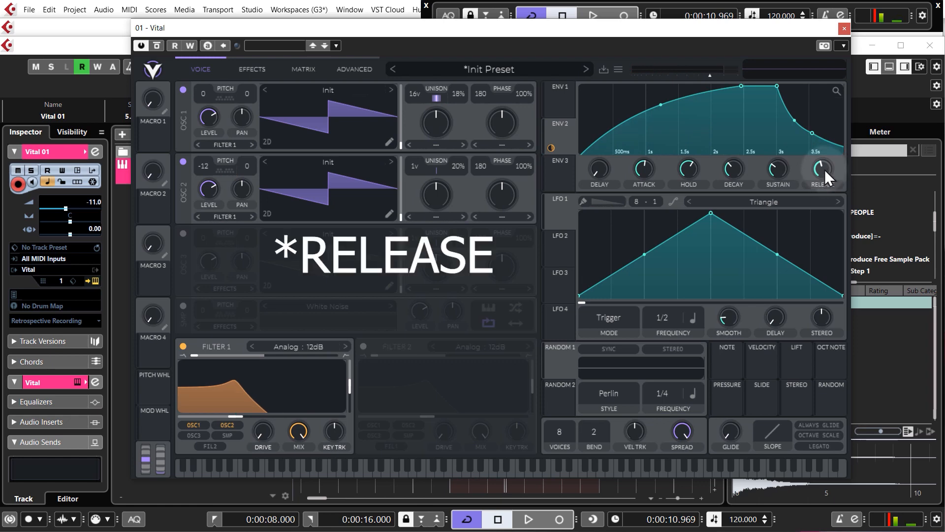
Step: Compare envelope 1's shape with envelope 2's, and audition the current envelope 2 sweep on Filter 1's cutoff
mouse_move(827, 170)
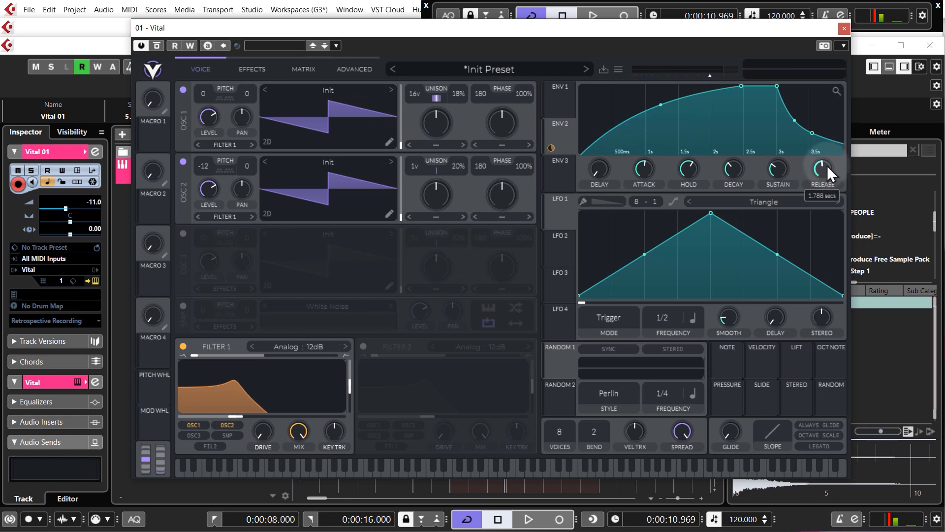
left_click(562, 100)
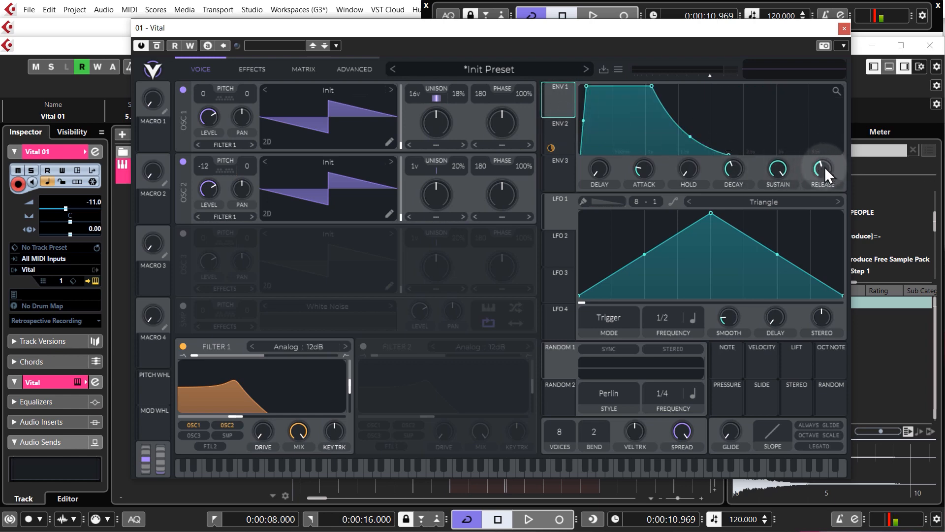
left_click(547, 131)
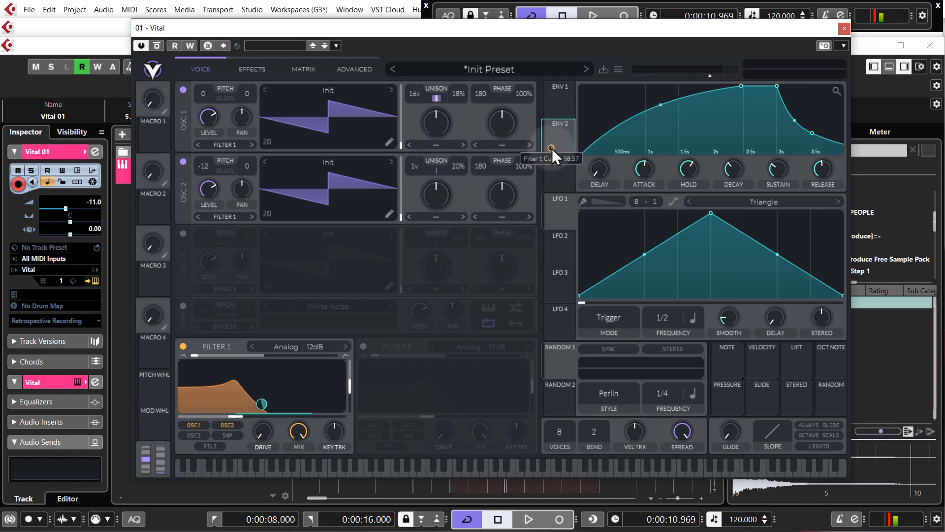
key("space")
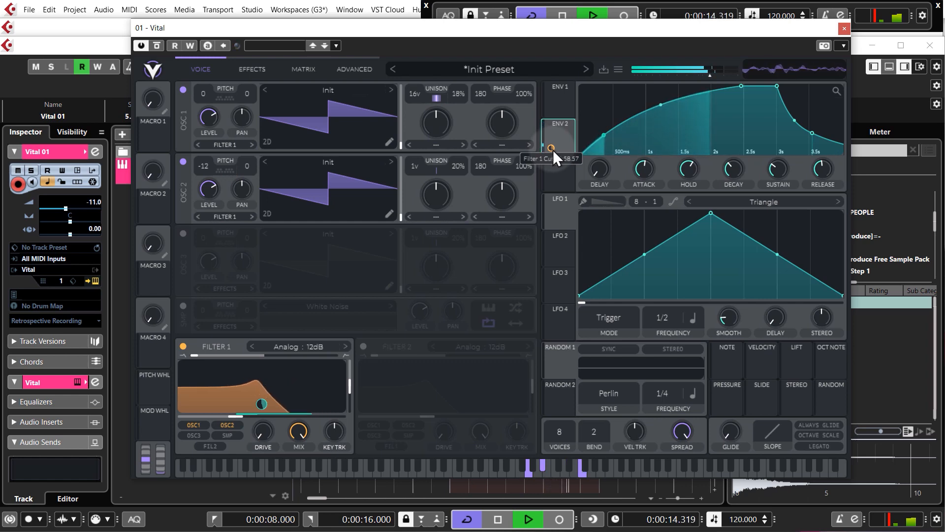
key("space")
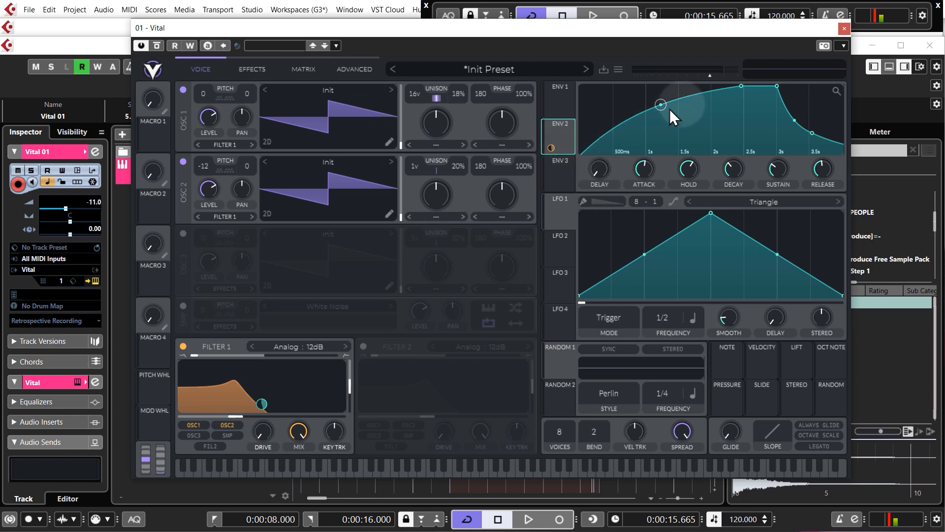
Step: Raise envelope 2's modulation amount on Filter 1's cutoff to 128 and audition the extreme sweep
mouse_move(551, 150)
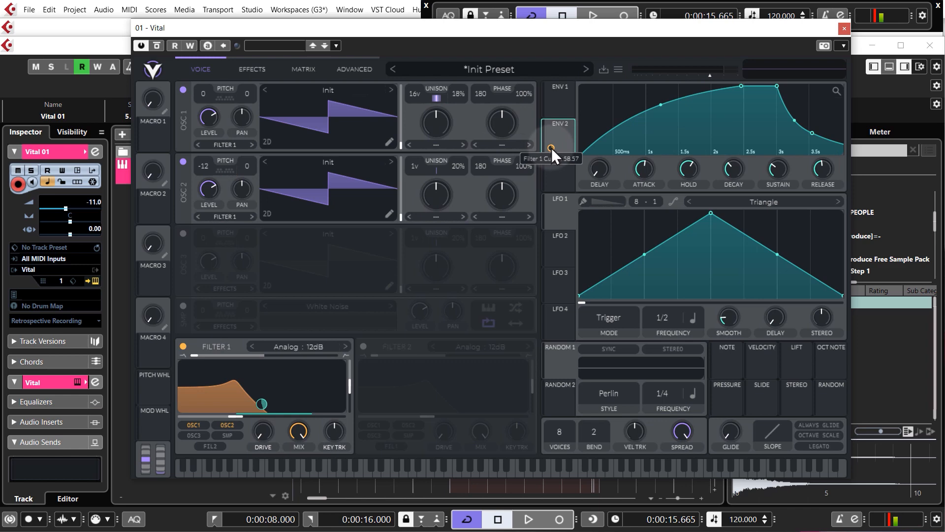
left_click_drag(550, 149, 551, 89)
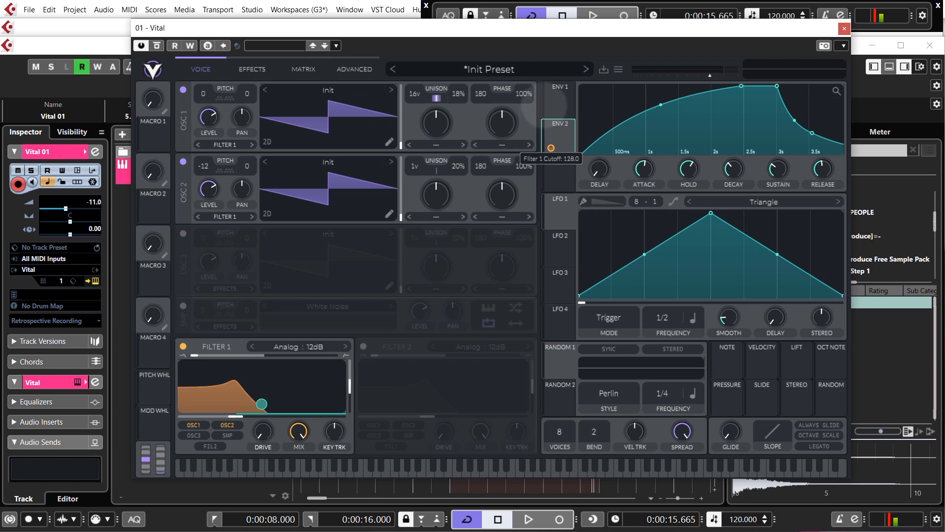
key("space")
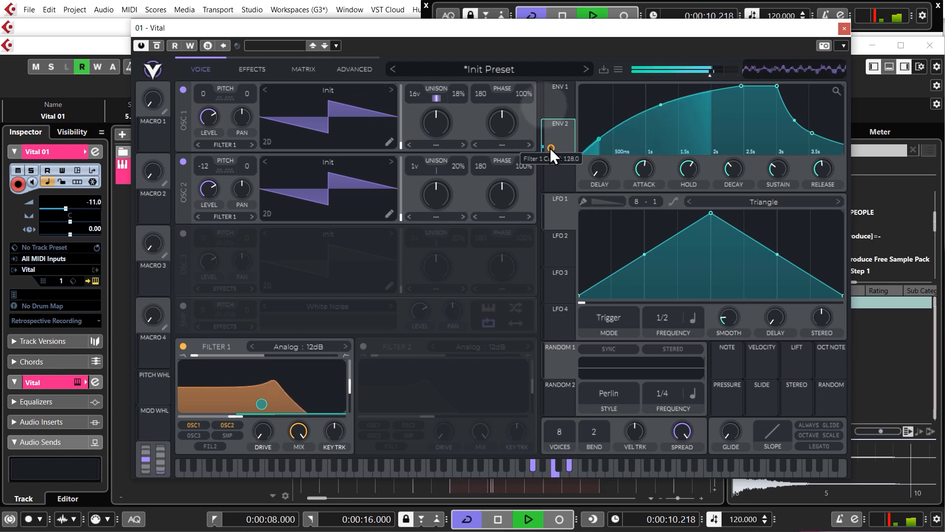
key("space")
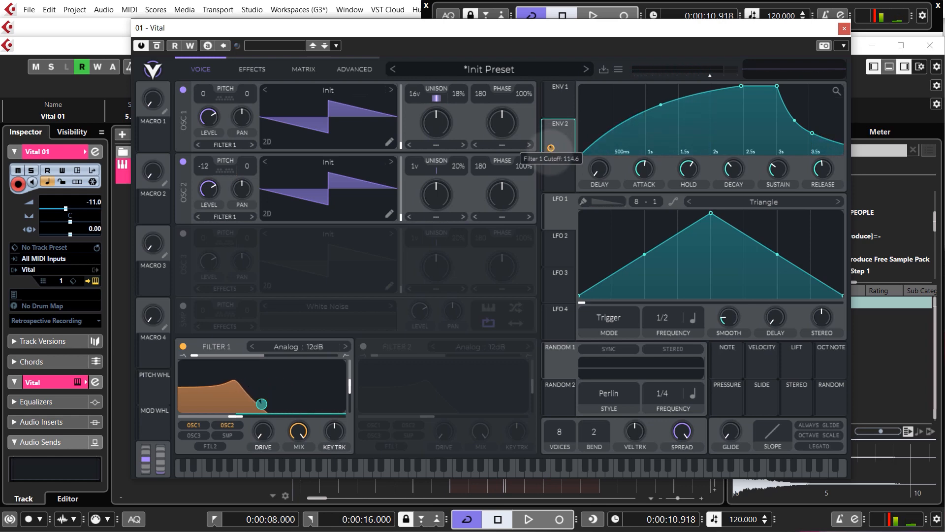
Step: Set envelope 2's modulation amount on Filter 1's cutoff to about 17.4 and audition the subtler sweep
left_click_drag(552, 147, 550, 202)
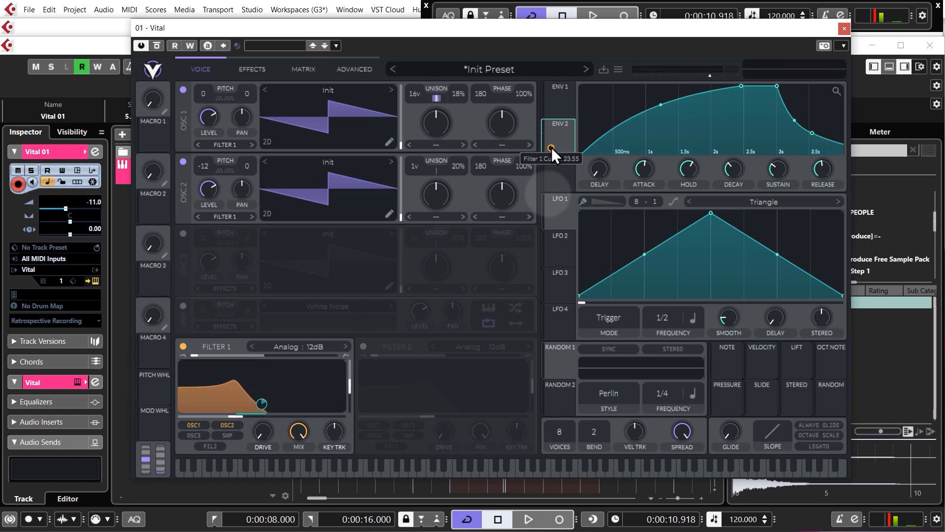
key("space")
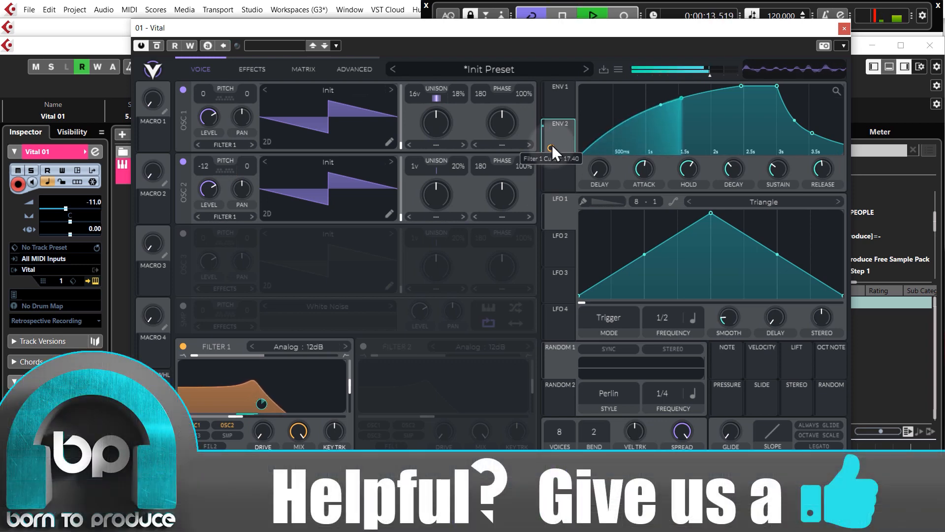
key("space")
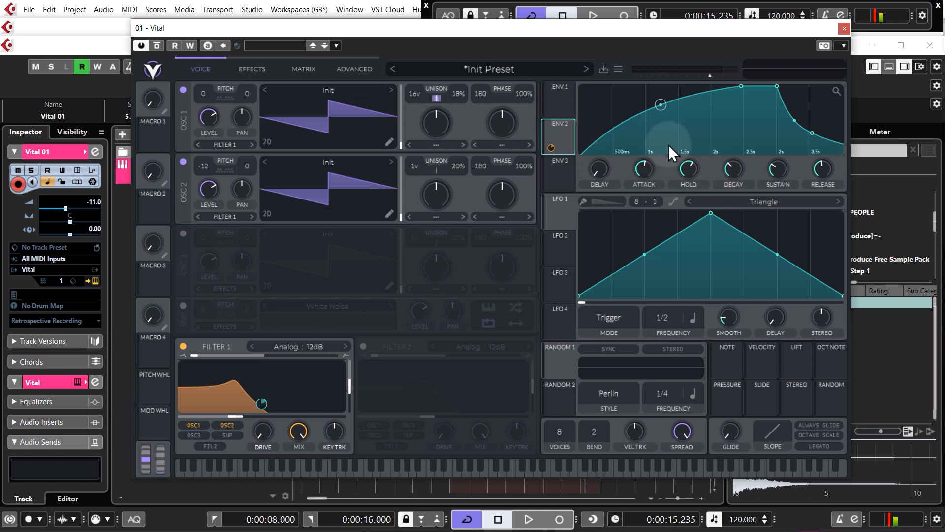
Step: Raise Filter 1's base cutoff slightly during playback so the pad starts a little brighter
key("space")
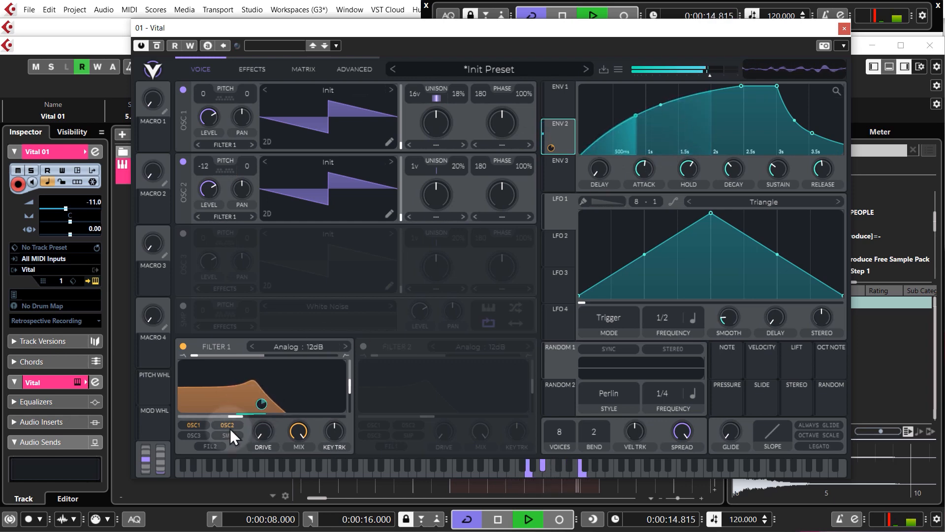
key("space")
left_click_drag(240, 417, 237, 417)
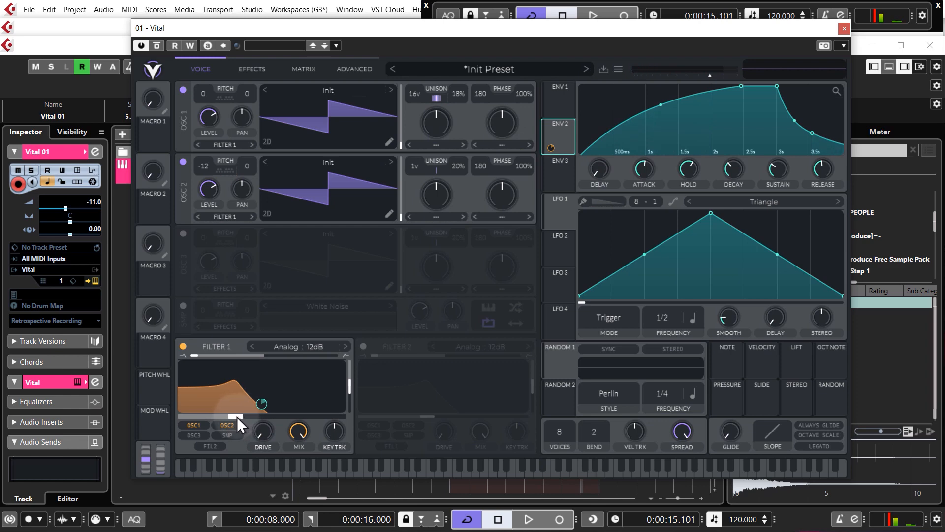
key("space")
mouse_move(237, 417)
left_mouse_down()
mouse_move(265, 418)
mouse_move(250, 417)
left_mouse_up()
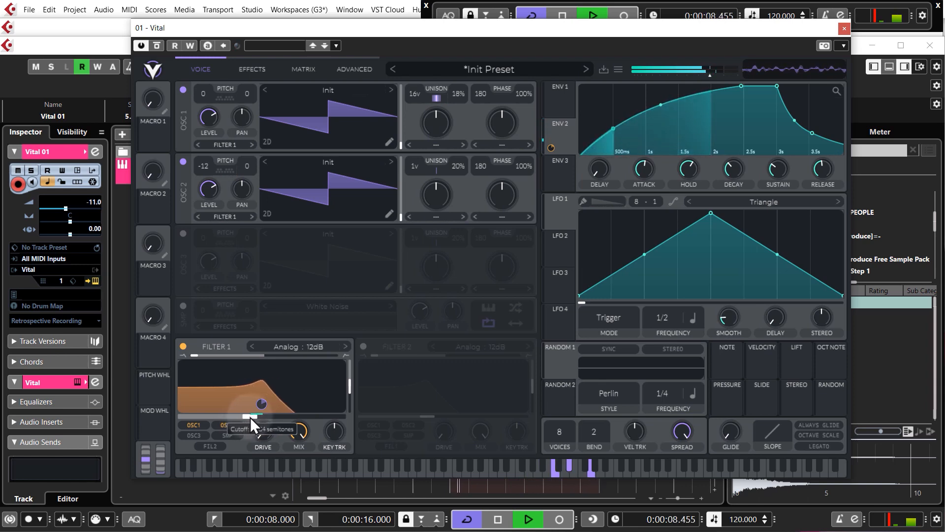
key("space")
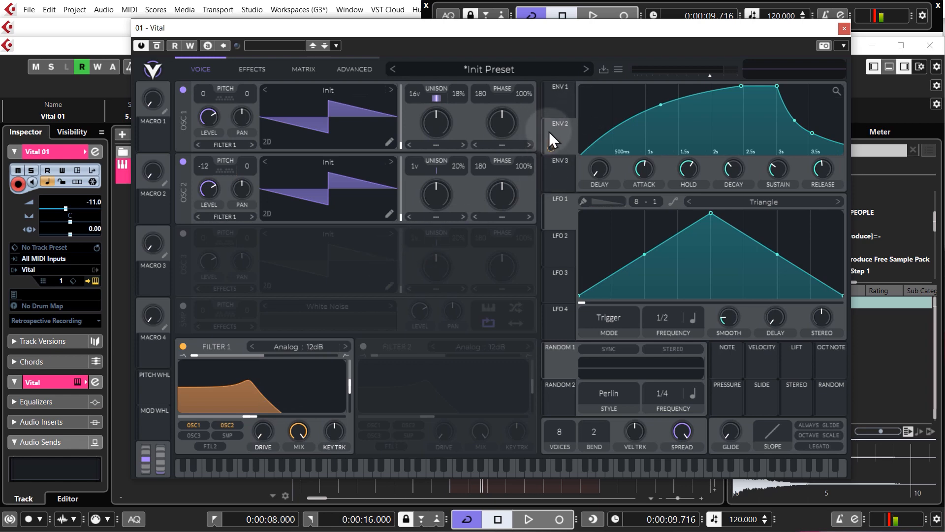
Step: Close Vital's window and open the Vital 01 MIDI part in the Key Editor, focused on bars 8 to 18
left_click_drag(550, 132, 372, 249)
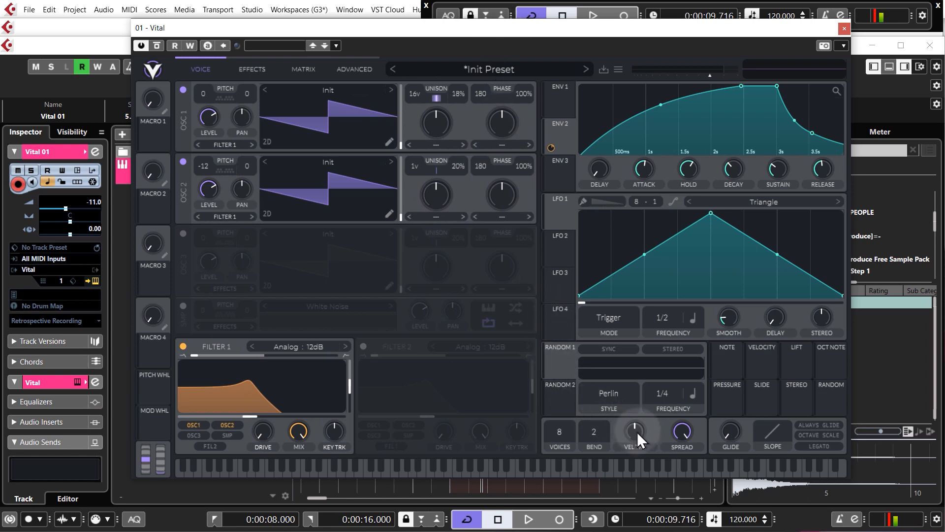
left_click(845, 29)
double_click(536, 179)
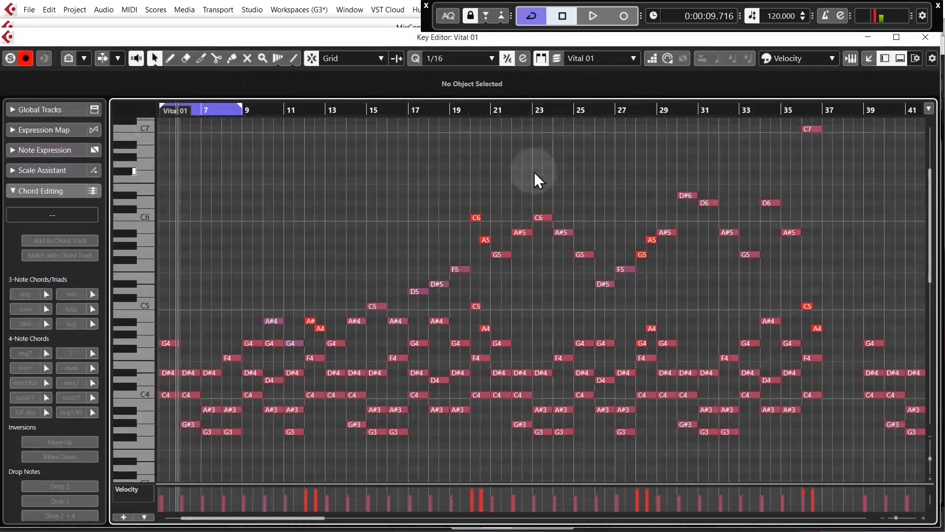
scroll(276, 335, "down", 3)
scroll(234, 314, "up", 2)
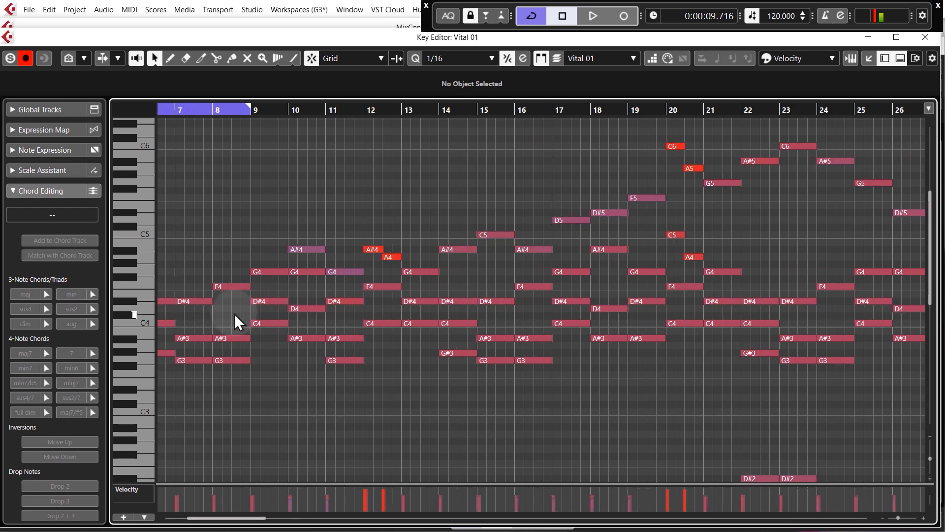
scroll(234, 314, "up", 2)
Step: Check the velocities of the A#4 notes at bars 10 and 12, and enlarge the velocity lane
left_click(377, 250)
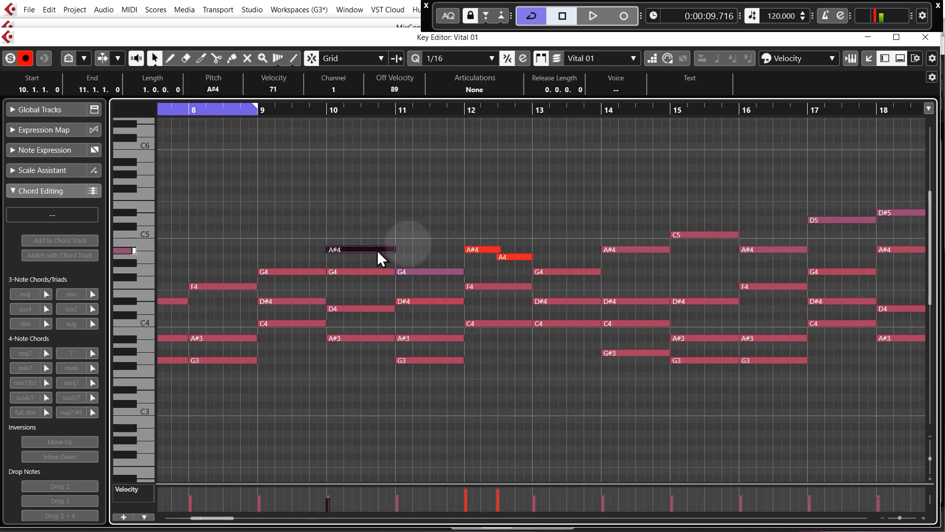
left_click(467, 223)
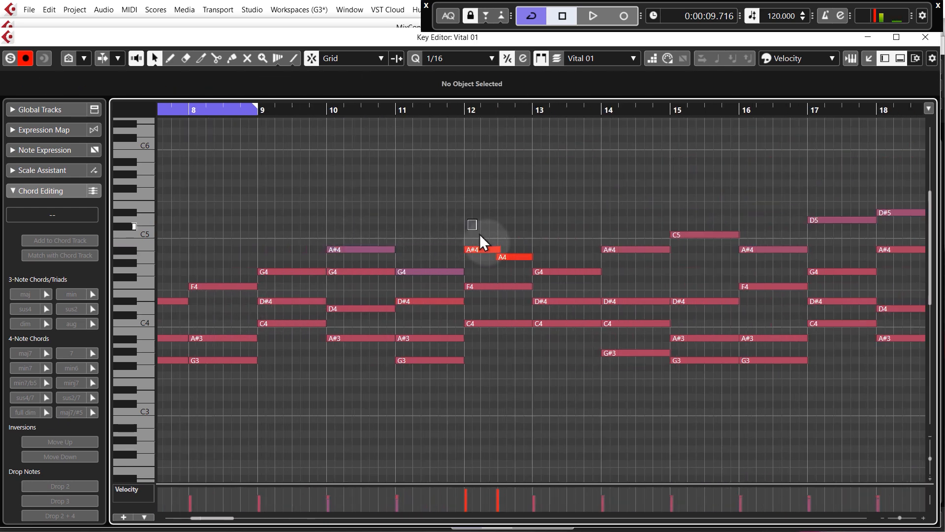
left_click(494, 251)
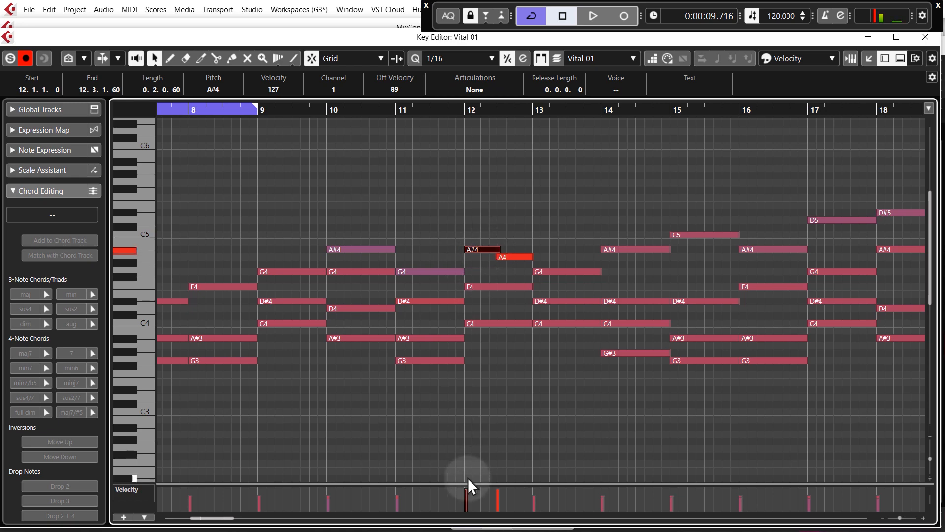
left_click_drag(468, 484, 479, 374)
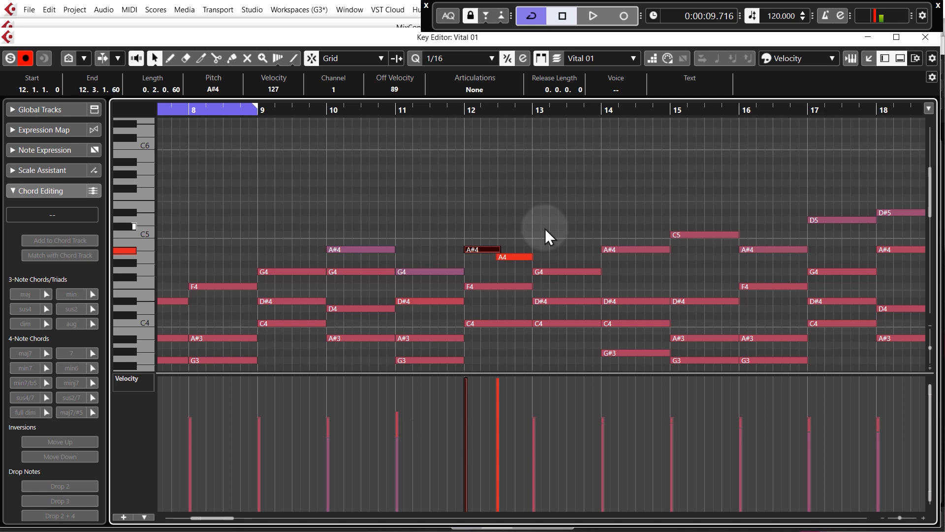
Step: Switch from the Key Editor back to Vital, raise the synth's velocity tracking above centre, and close its window
left_click(926, 39)
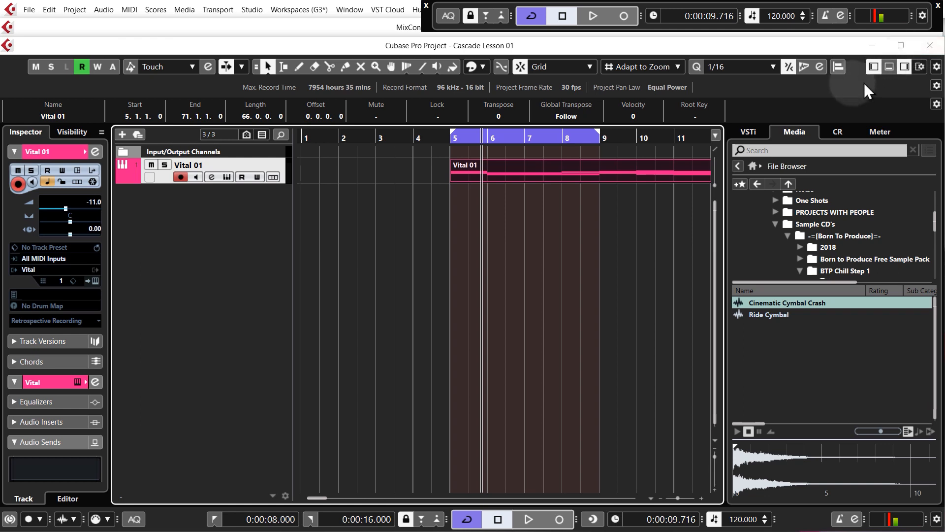
left_click(226, 177)
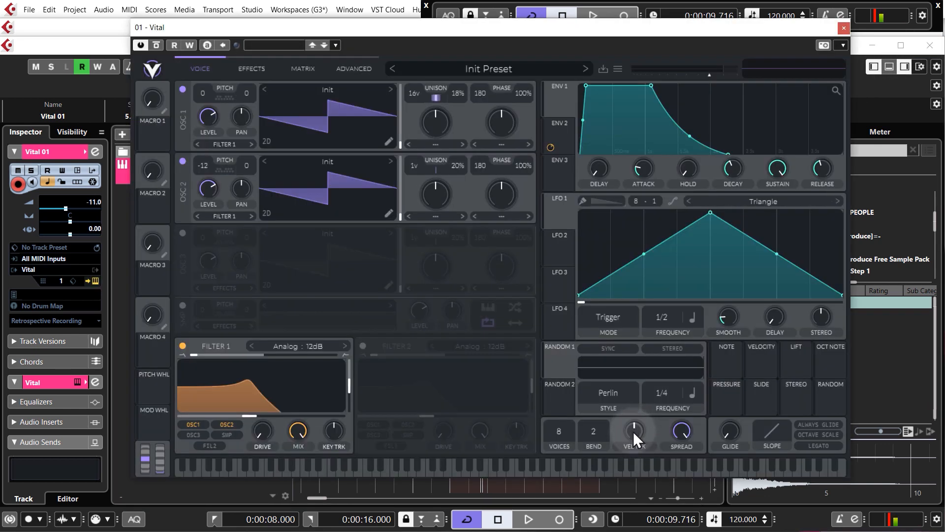
scroll(633, 432, "up", 2)
left_click_drag(634, 422, 640, 357)
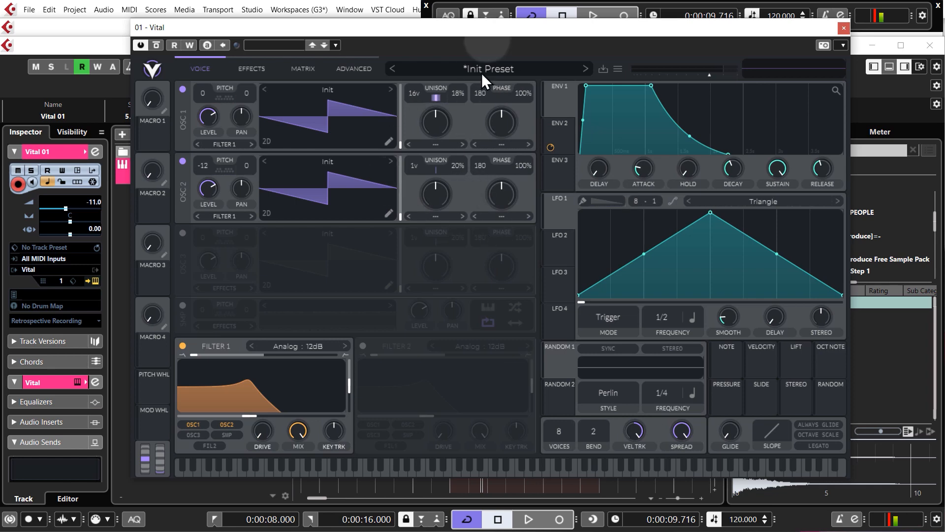
left_click_drag(507, 30, 489, 48)
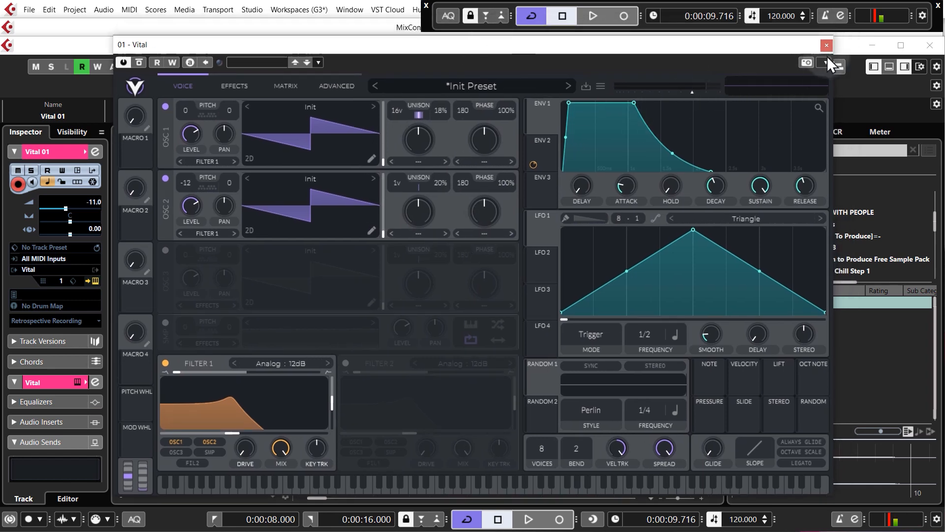
left_click(827, 45)
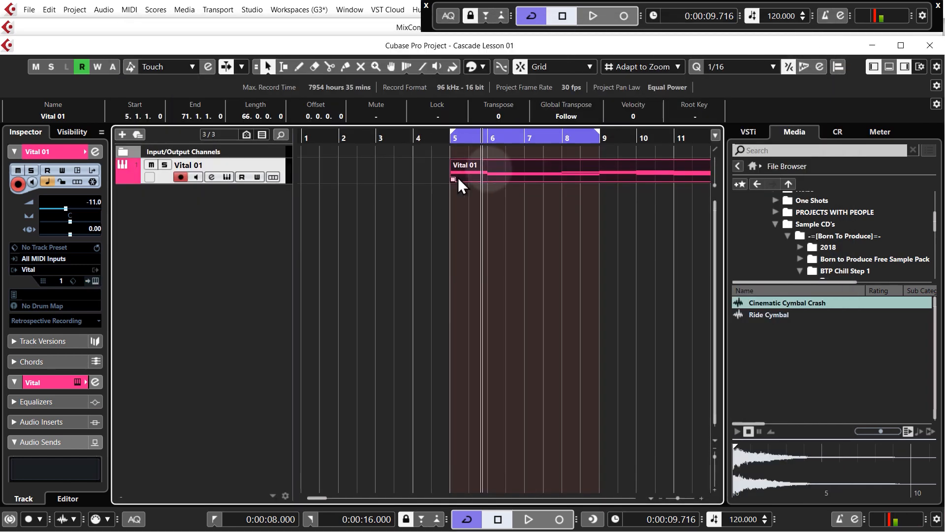
Step: Reopen the Vital 01 part in the Key Editor and compare the velocities of the A#4 notes at bars 10 and 12
double_click(497, 169)
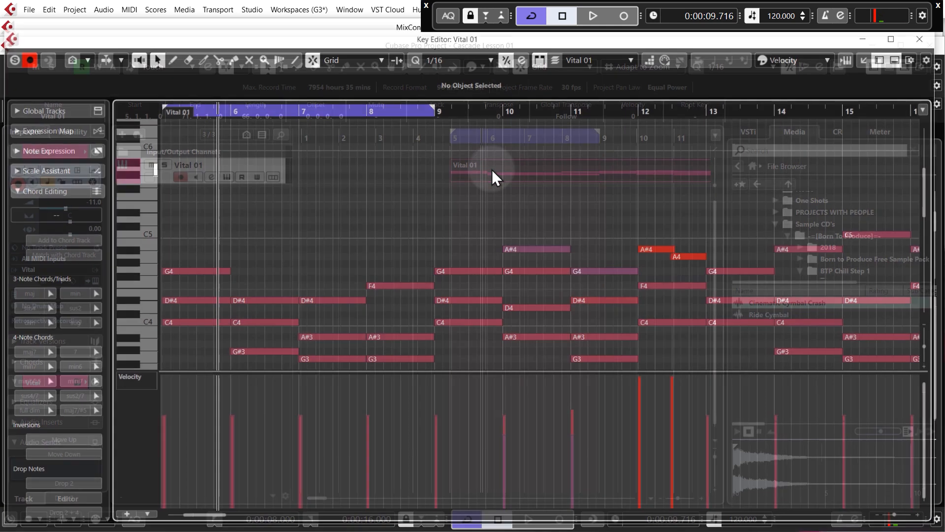
left_click(534, 250)
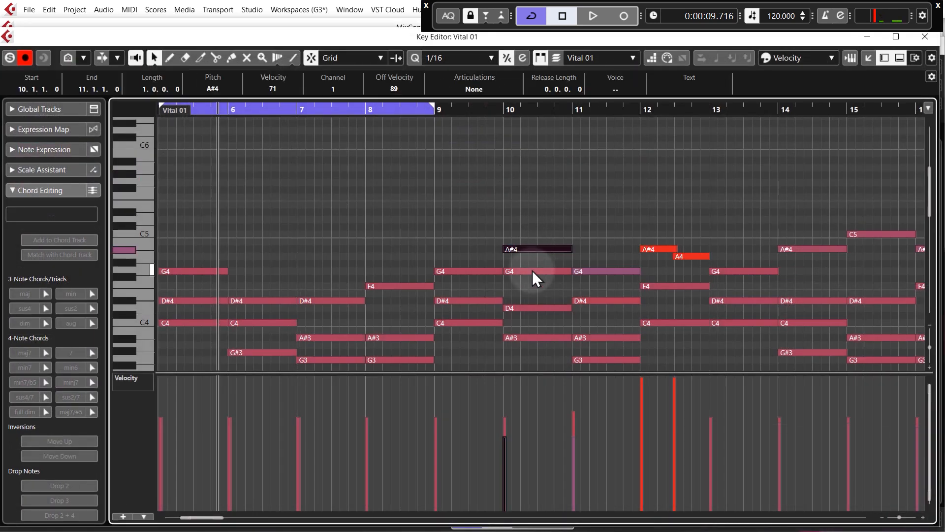
left_click(533, 272)
left_click(657, 250)
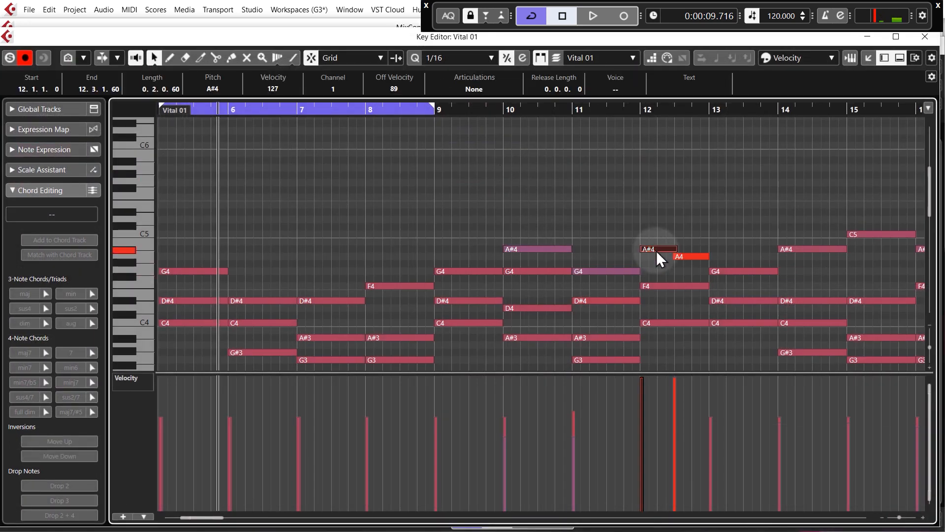
left_click(564, 250)
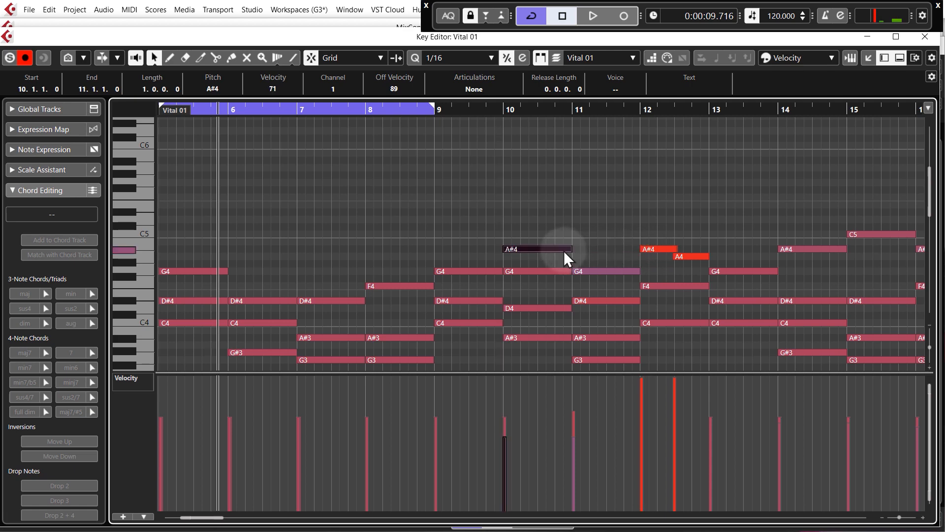
left_click(660, 250)
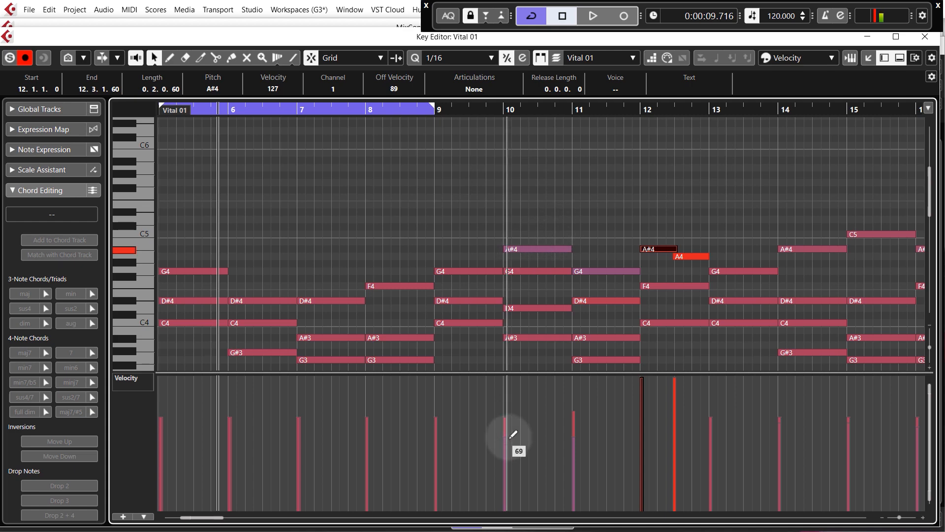
left_click(547, 251)
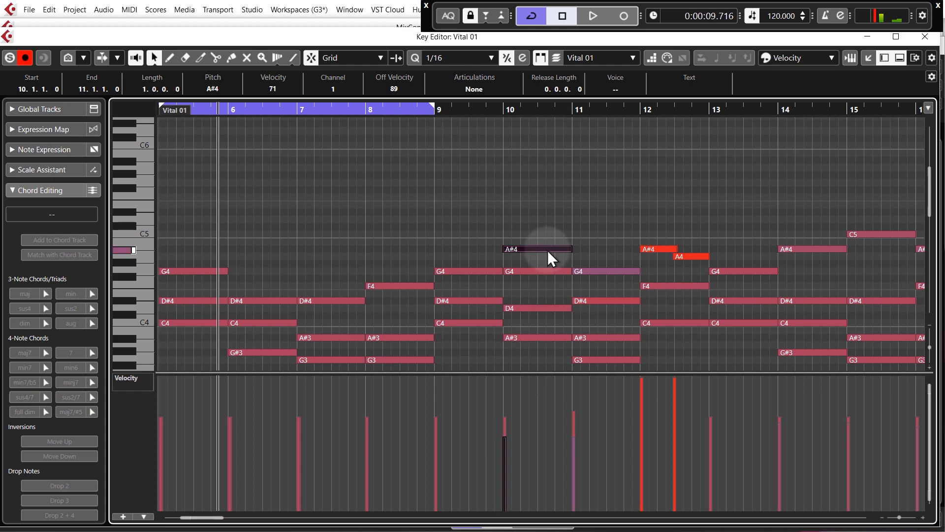
left_click(654, 249)
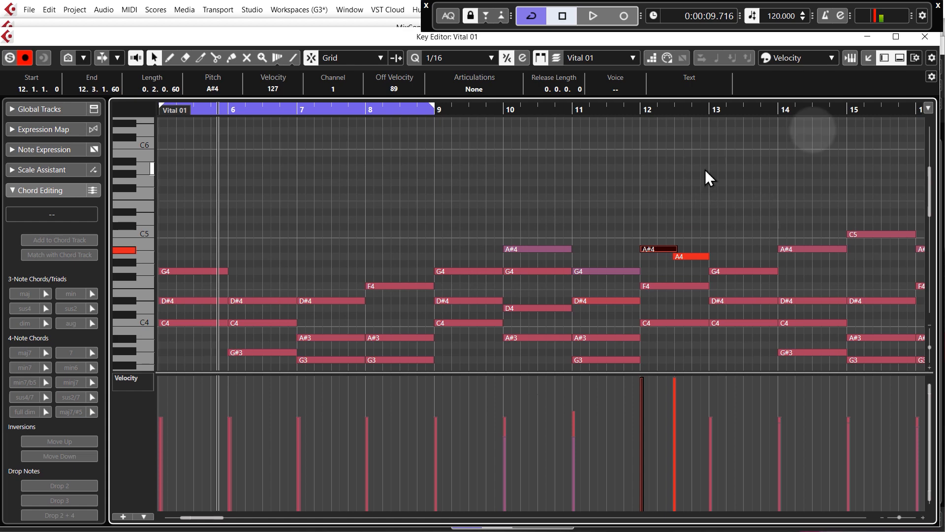
Step: Switch from the Key Editor back to Vital, enable the Compressor effect, and leave its mode on Multiband
left_click(926, 38)
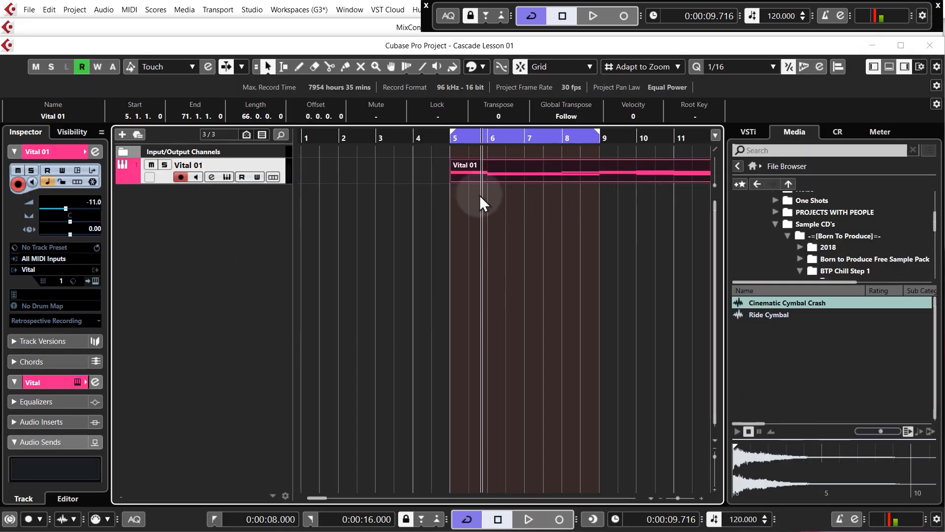
left_click(225, 177)
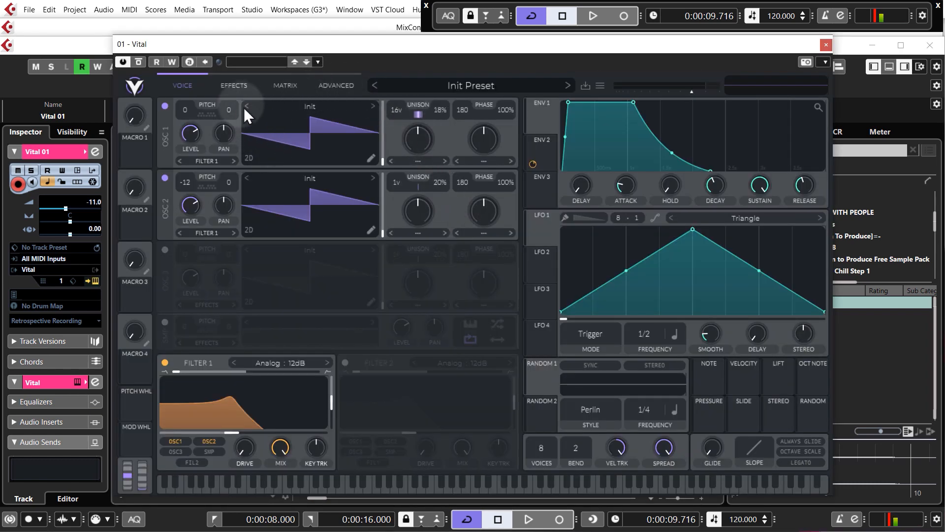
left_click(235, 83)
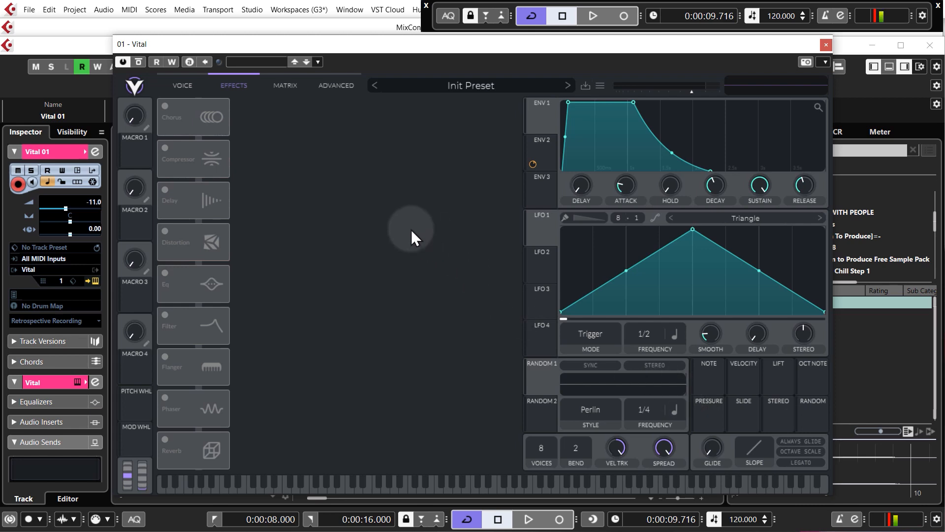
left_click(164, 147)
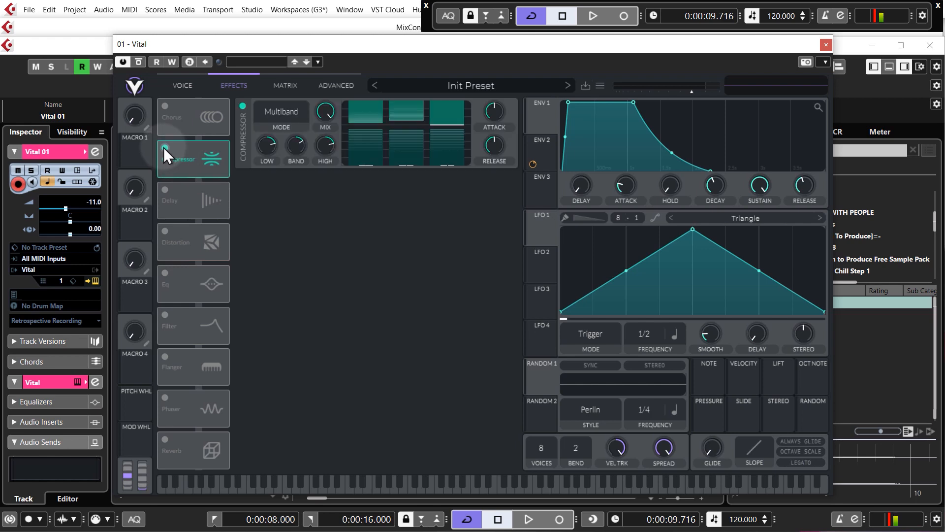
left_click(284, 113)
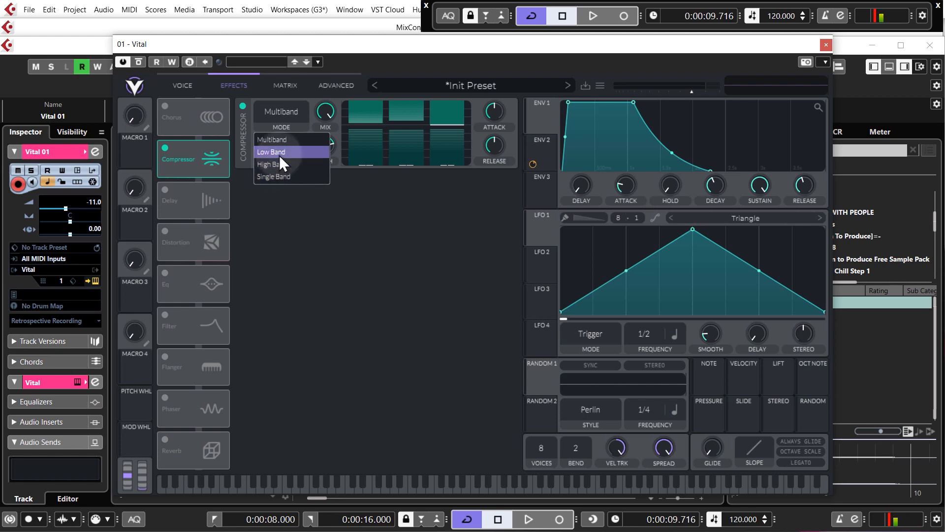
left_click(513, 145)
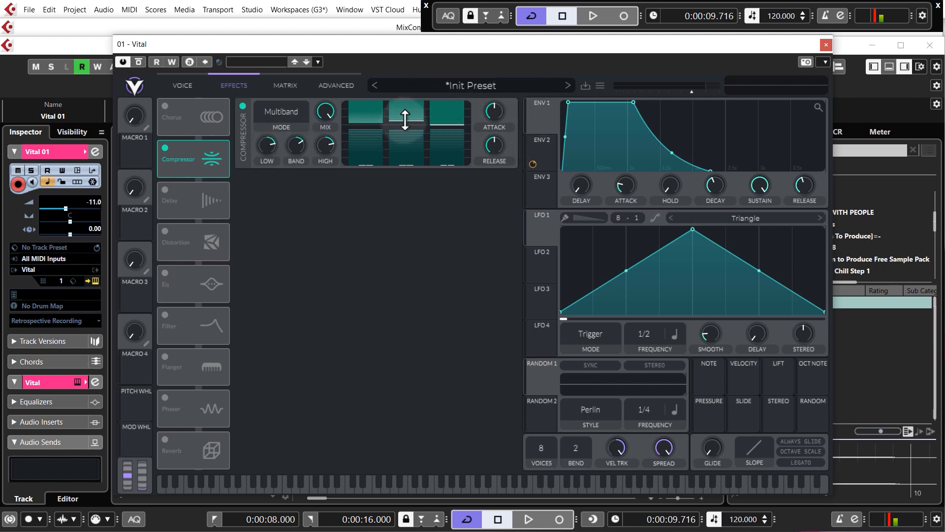
Step: Play the loop and compare the pad with the compressor bypassed and enabled
key("space")
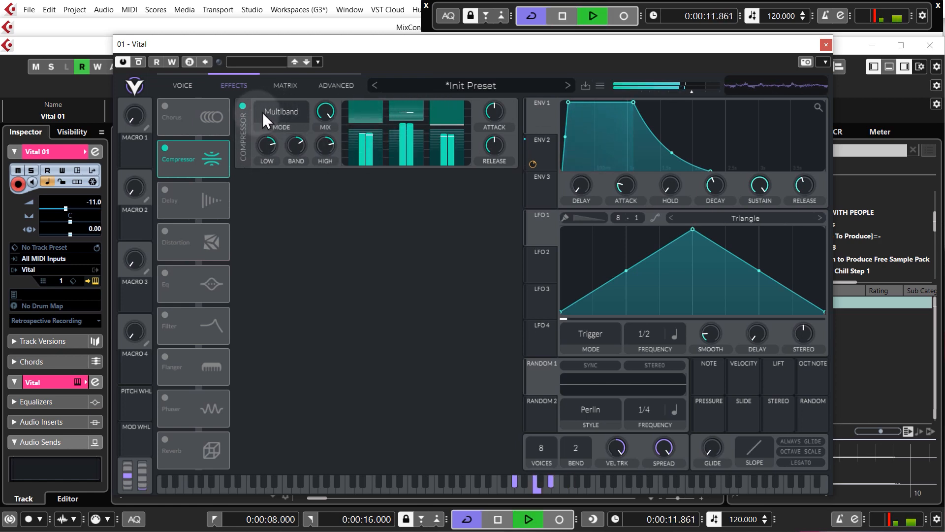
left_click(243, 107)
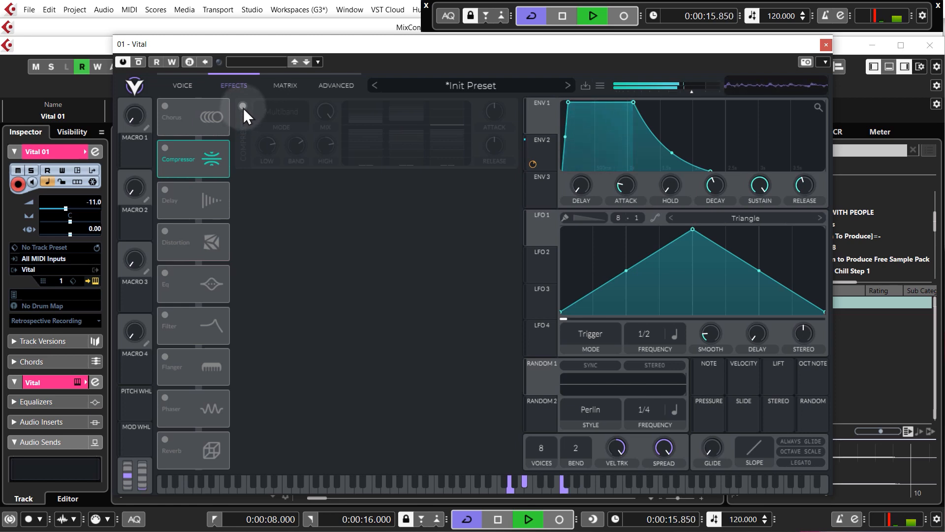
left_click(243, 108)
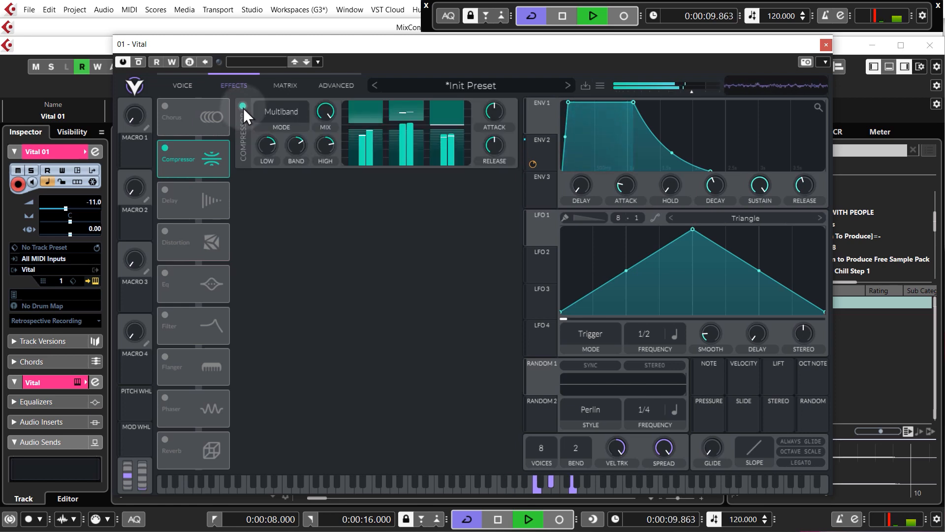
key("space")
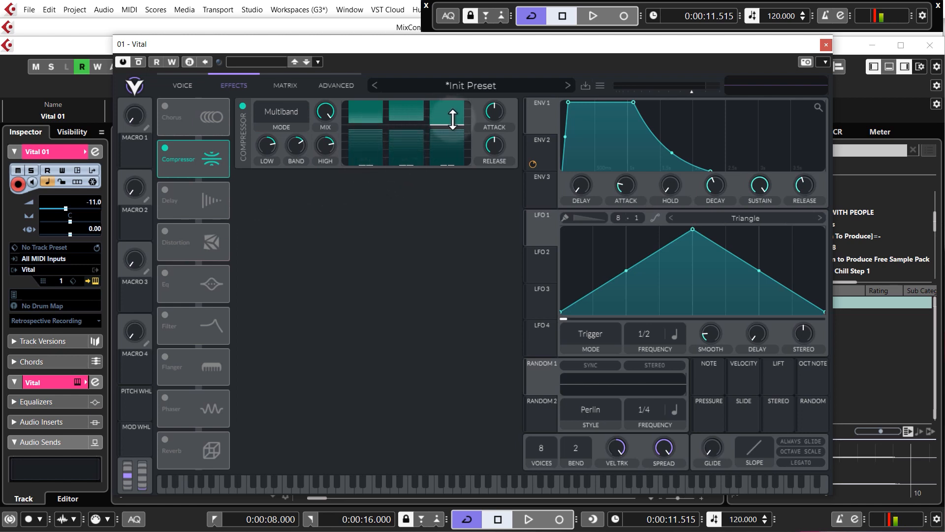
Step: During playback, raise the compressor's attack to about 68%, reduce its mix, and shorten its release
key("space")
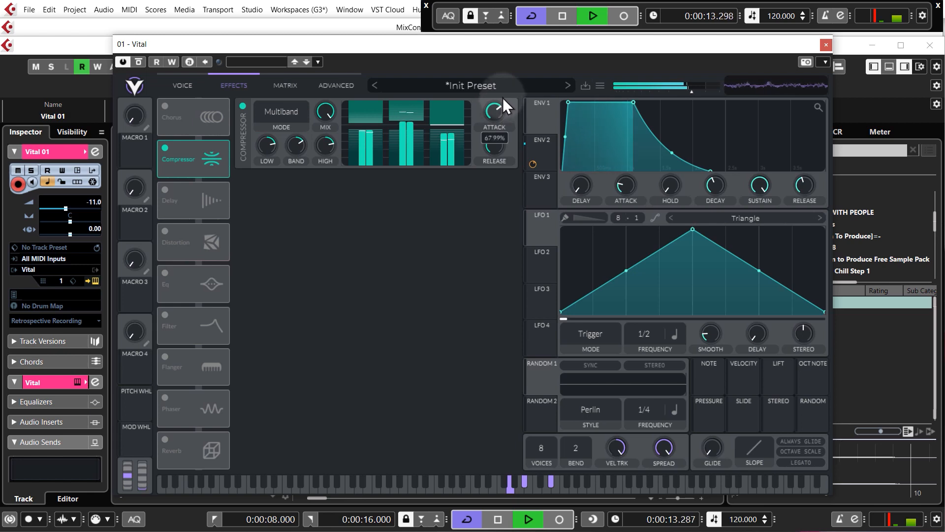
key("space")
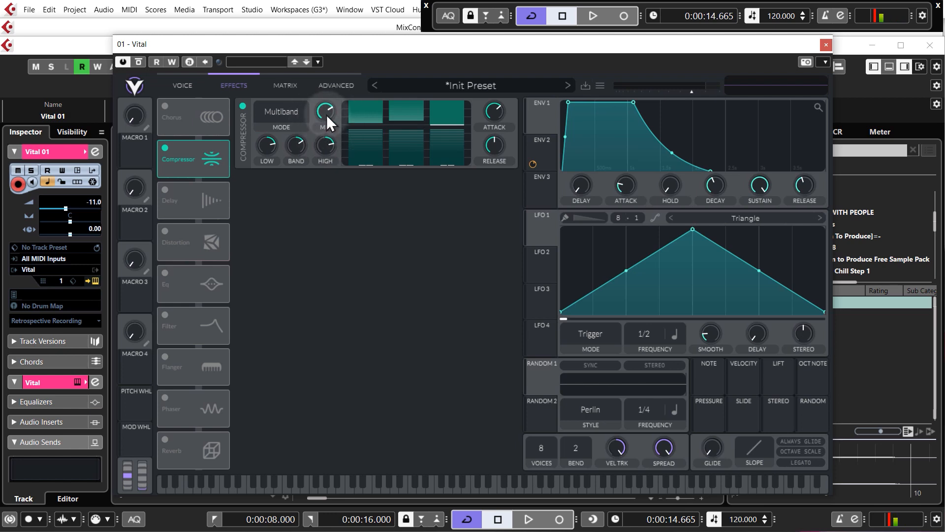
key("space")
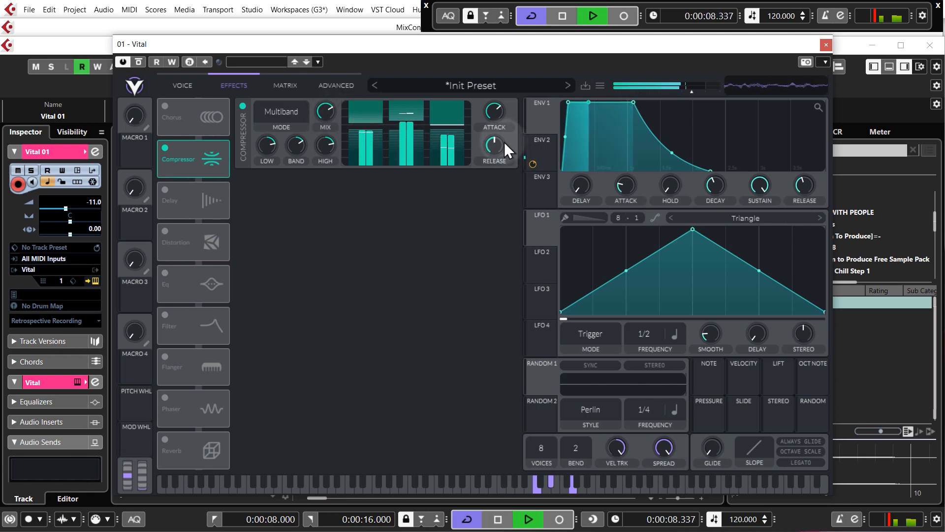
left_click_drag(498, 142, 498, 155)
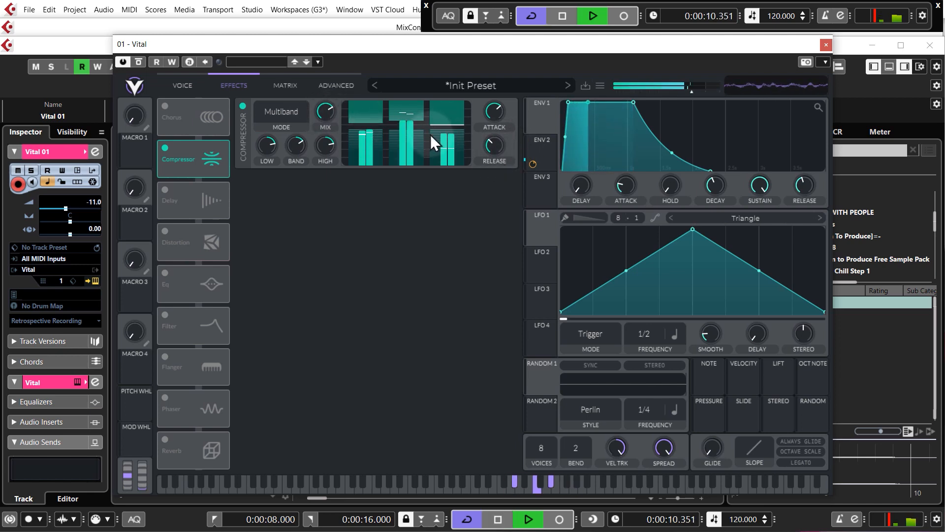
Step: Raise the high band's upper compression threshold, reduce all three bands' lower thresholds, and compare the pad against the bypassed compressor
left_click_drag(447, 124, 448, 118)
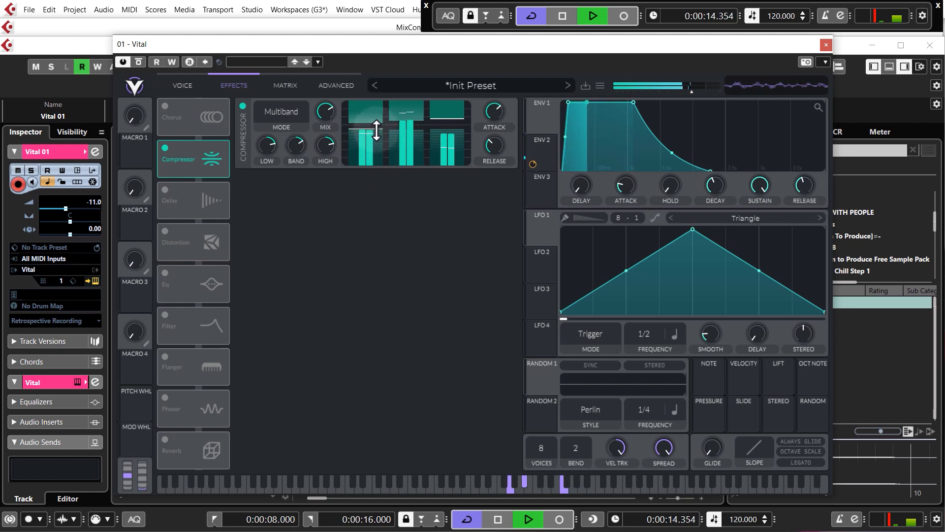
left_click_drag(376, 131, 441, 144)
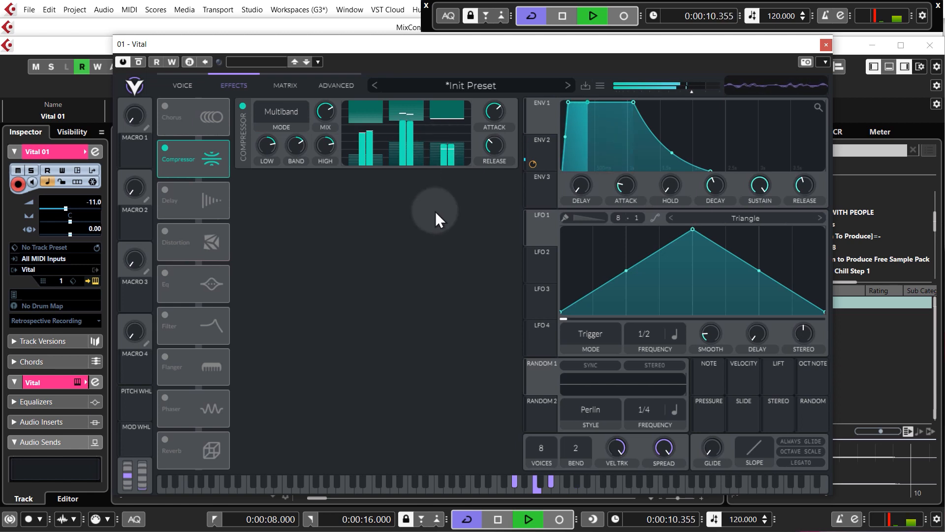
left_click(245, 107)
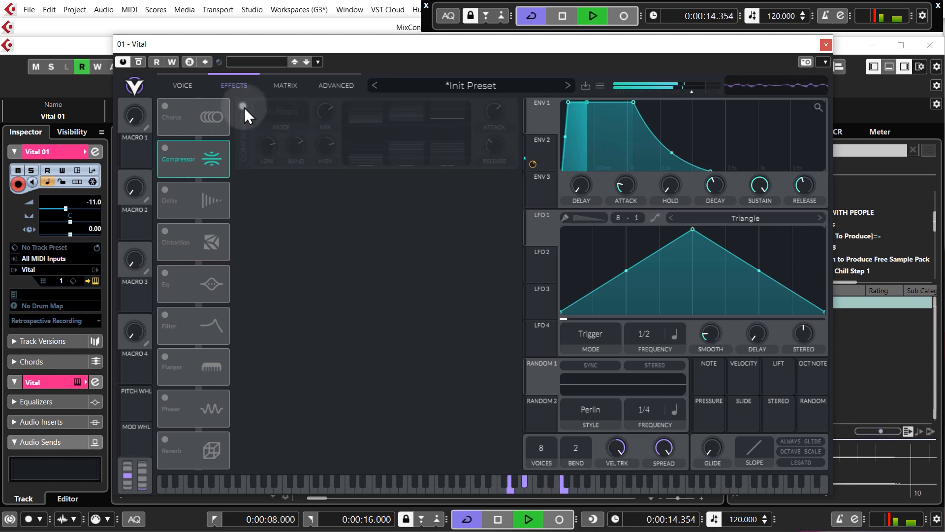
left_click(243, 107)
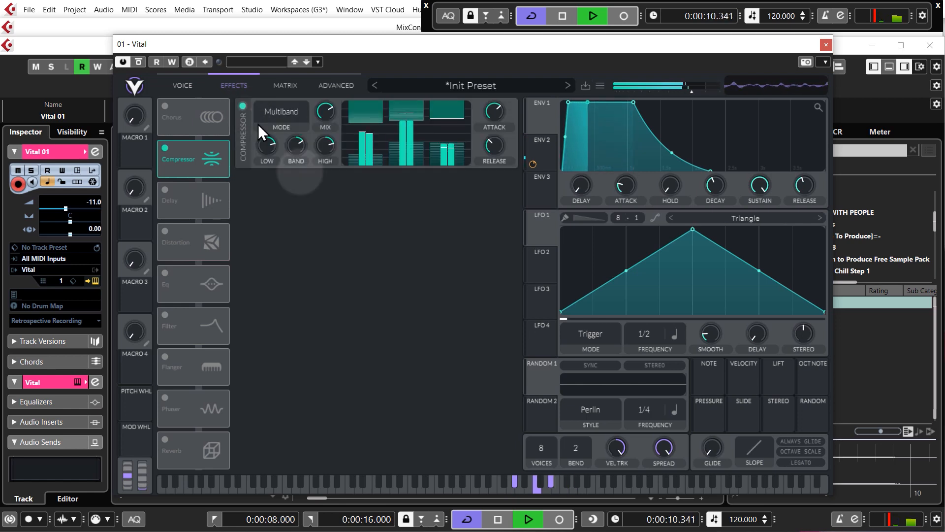
key("space")
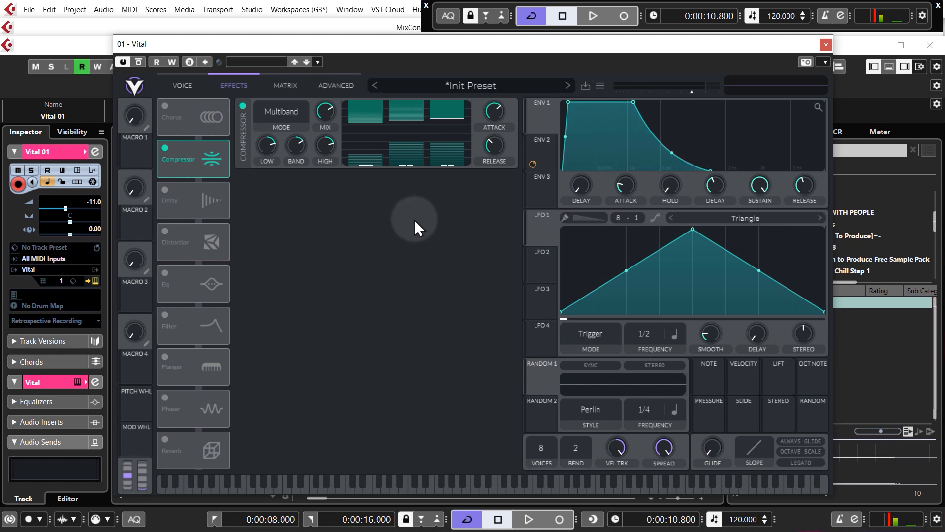
Step: Enable the Distortion effect as Soft Clip, raise its drive slightly, and reduce its mix while the loop plays
left_click(165, 231)
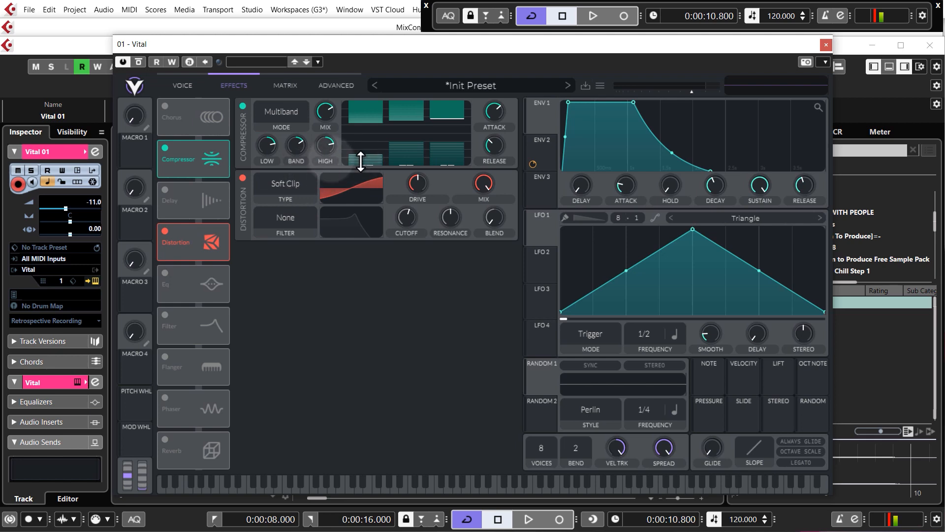
key("space")
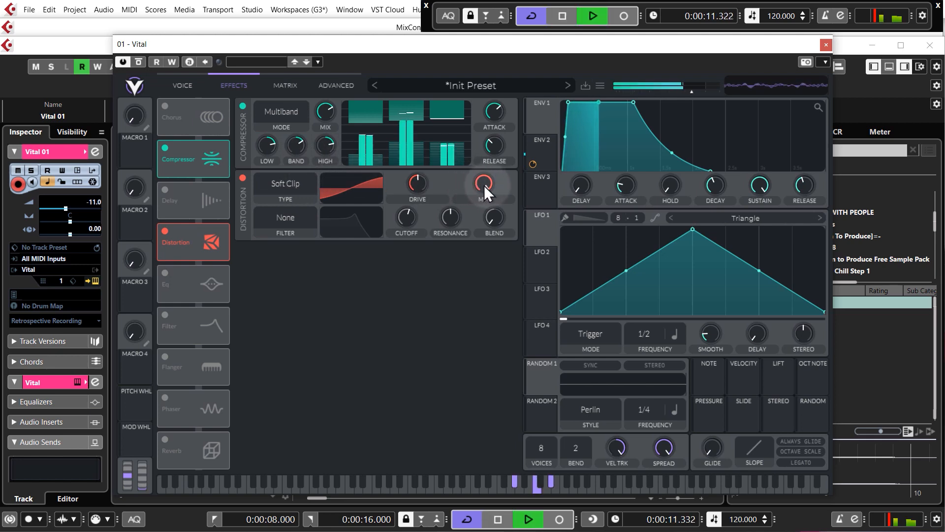
left_click_drag(486, 184, 484, 220)
left_click_drag(417, 184, 421, 188)
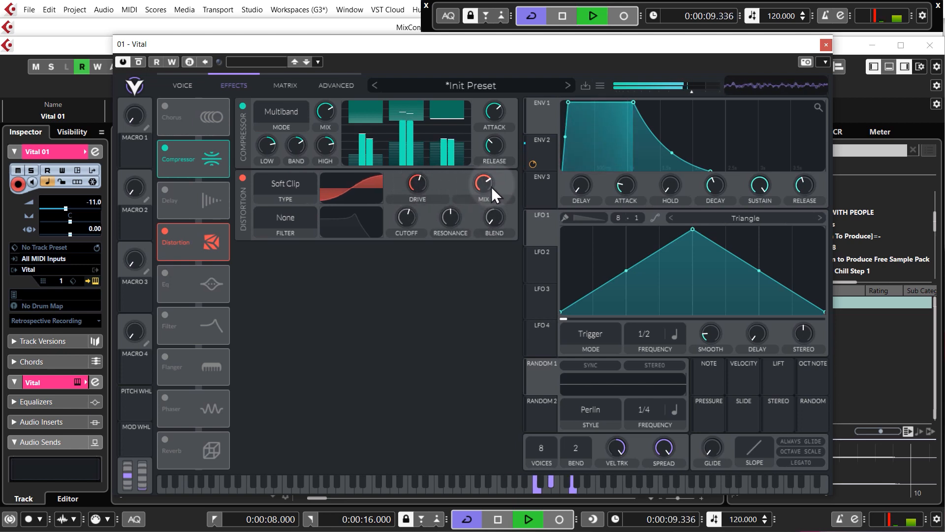
left_click_drag(483, 202, 477, 183)
Step: Compare the pad with the distortion bypassed and enabled, then fine-tune the distortion's mix and drive
left_click(243, 179)
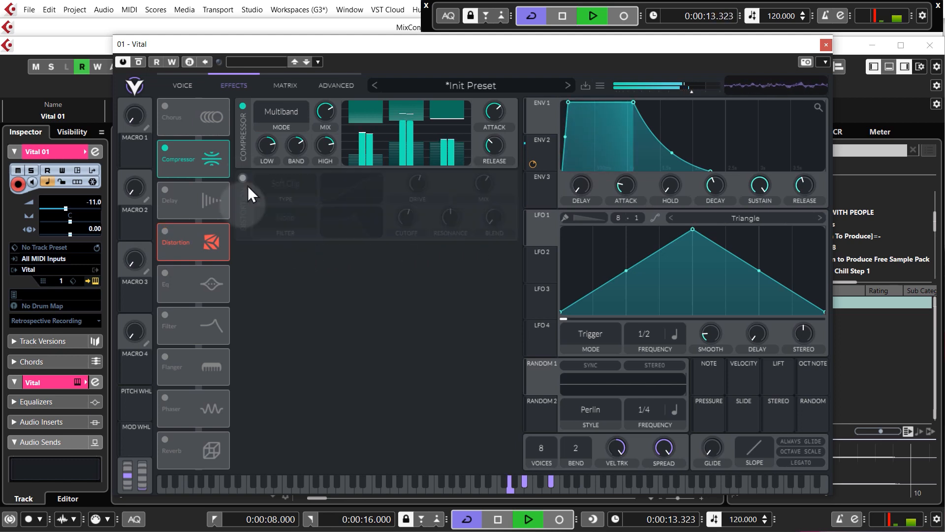
left_click(243, 179)
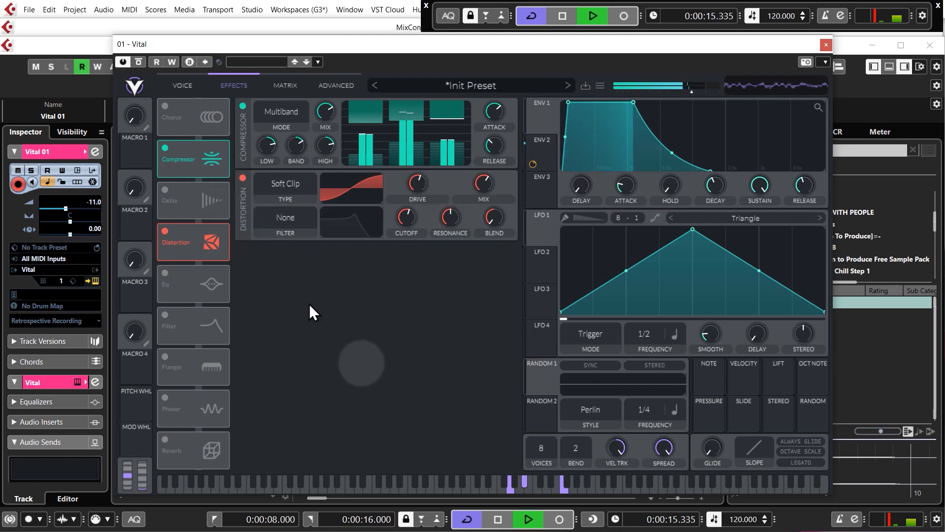
left_click_drag(477, 187, 477, 185)
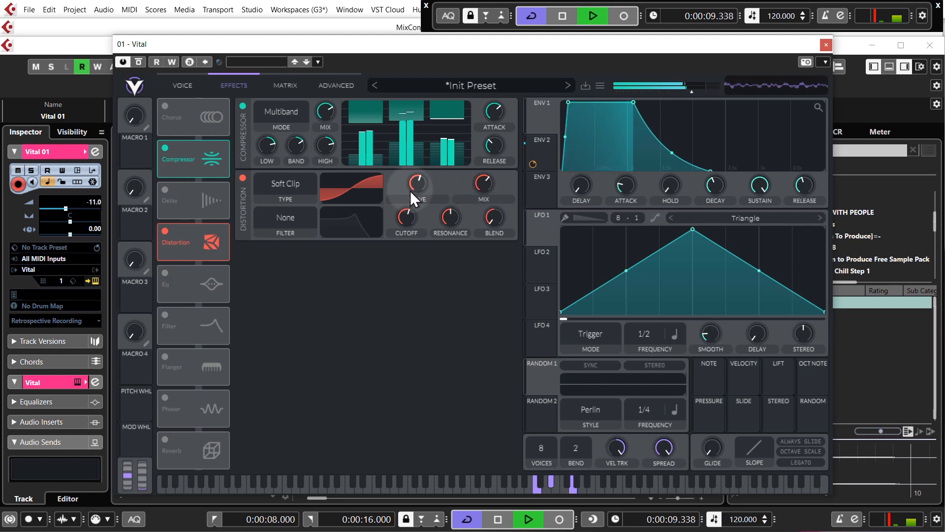
left_click_drag(412, 191, 413, 189)
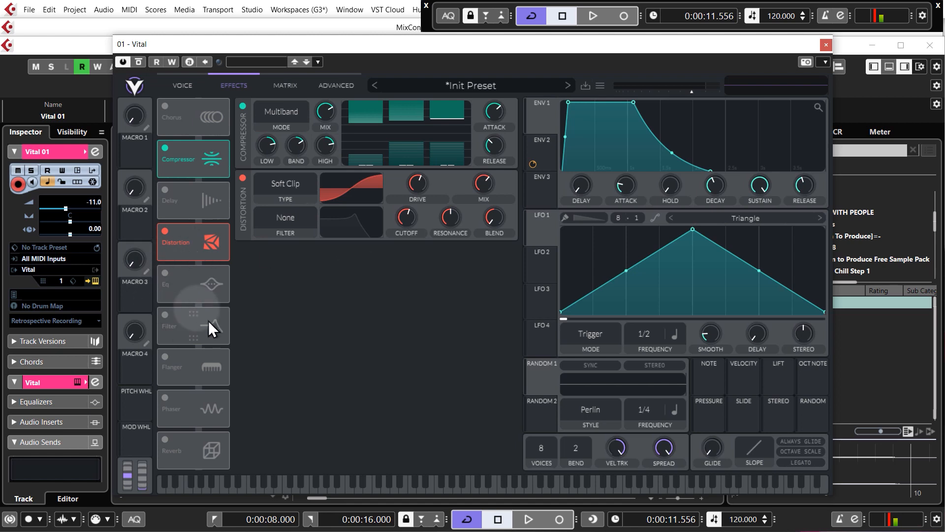
Step: Enable the EQ and, keeping the low band as a shelf, boost it by about 3 dB at about 51.7 semitones
left_click(165, 274)
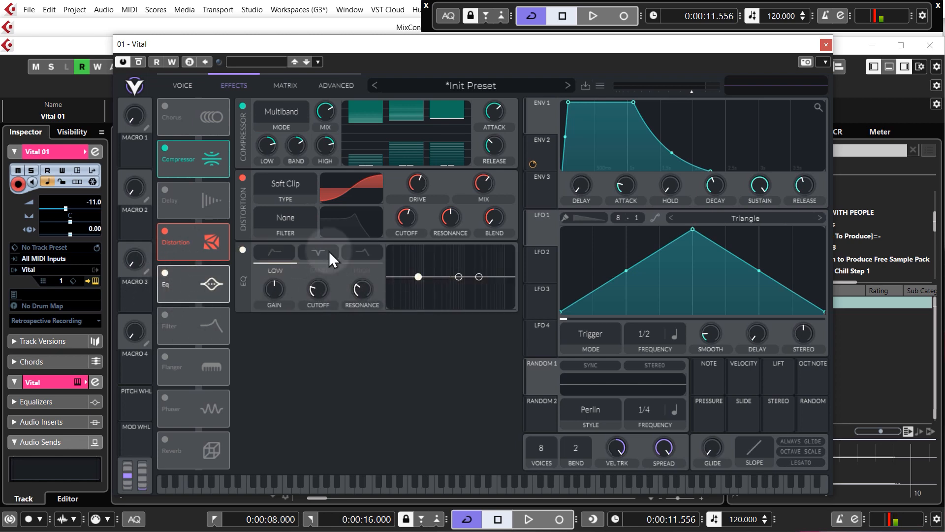
left_click(274, 252)
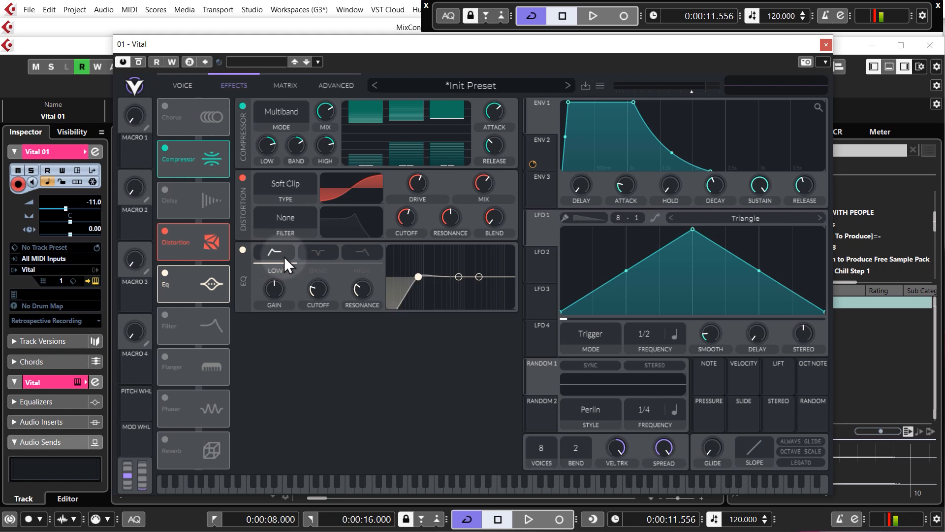
left_click(282, 253)
left_click_drag(419, 277, 430, 273)
key("space")
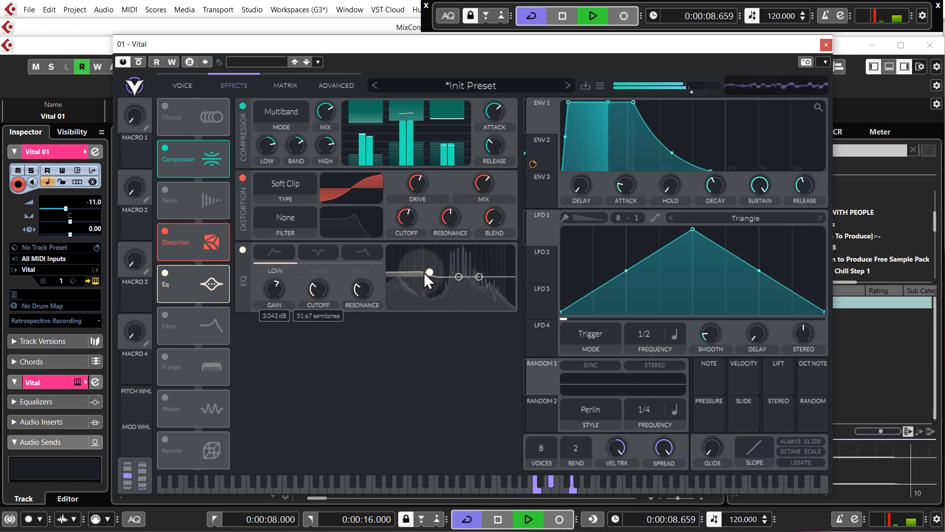
key("space")
Step: Boost the EQ's high shelf and lower its cutoff towards the middle band, then play the loop
left_click(368, 255)
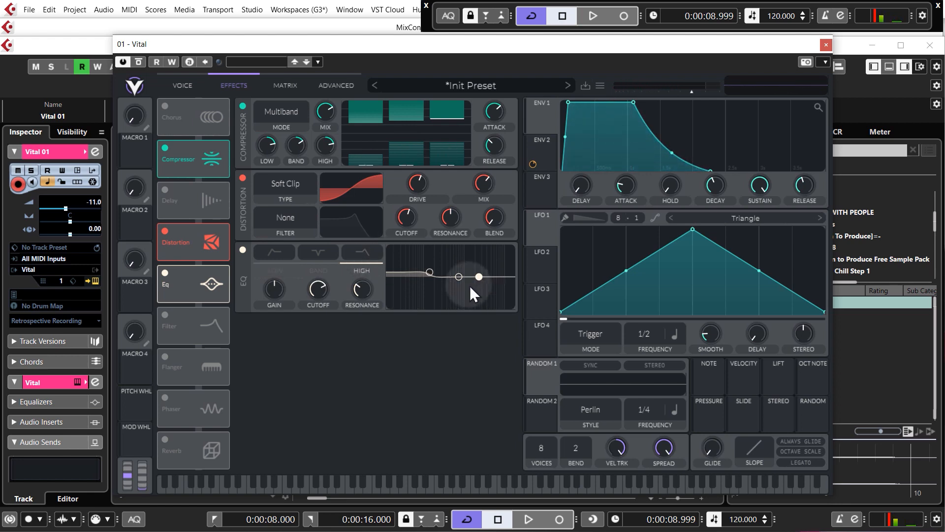
left_click_drag(479, 275, 459, 270)
key("space")
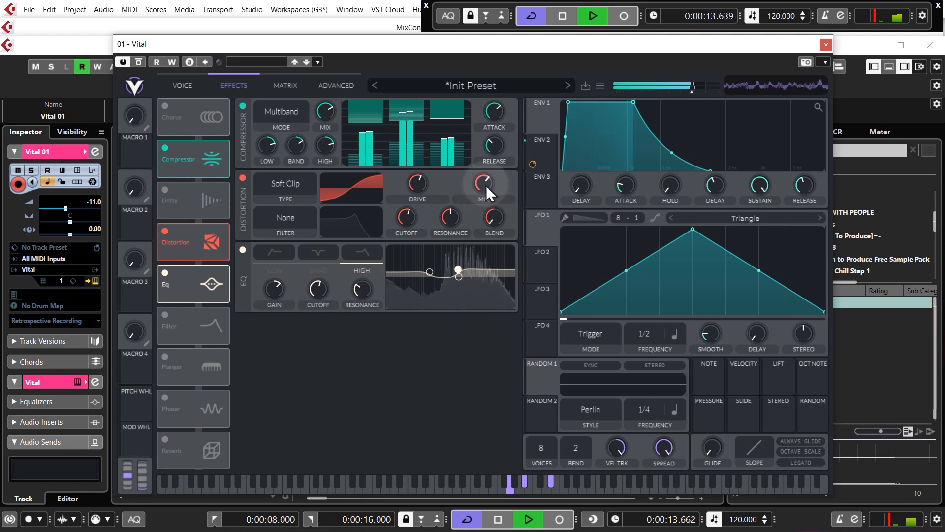
Step: Set the distortion's drive to about 1.2 dB and slightly reduce its mix while listening to the loop
mouse_move(418, 183)
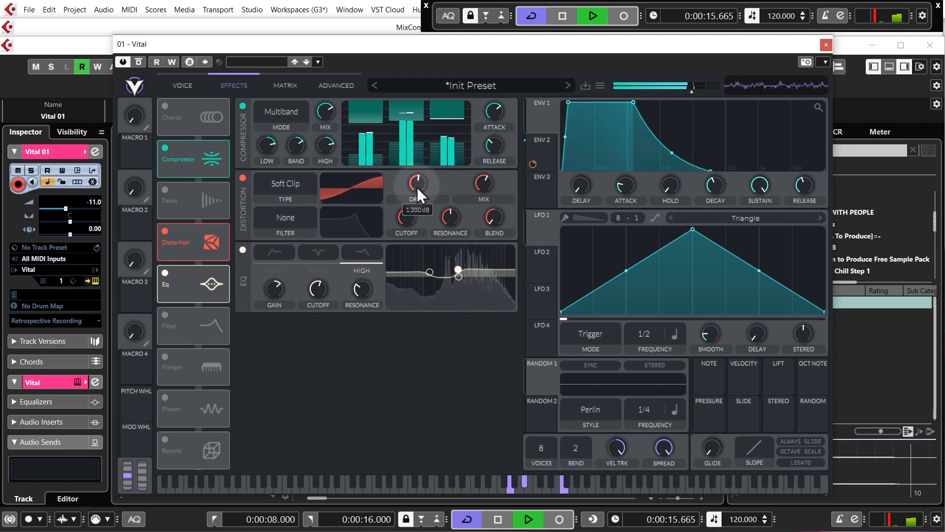
key("space")
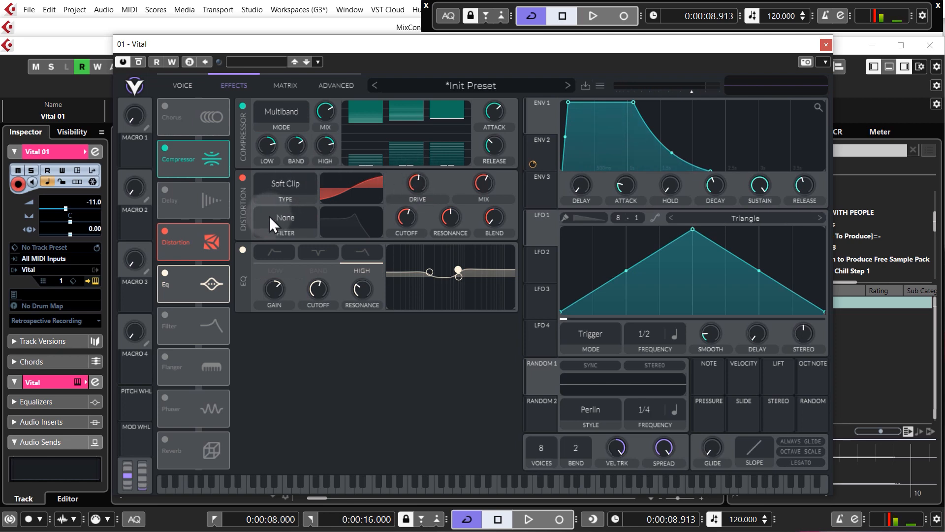
key("space")
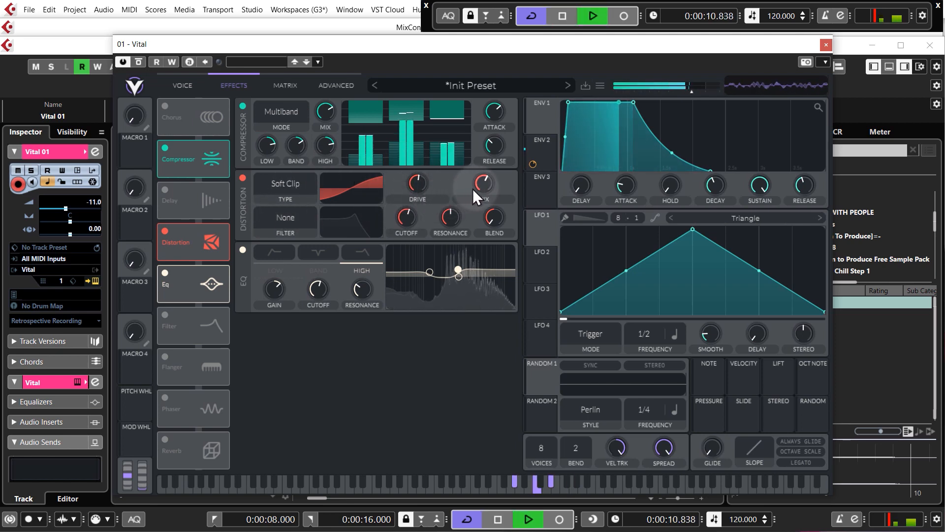
left_click_drag(486, 187, 483, 191)
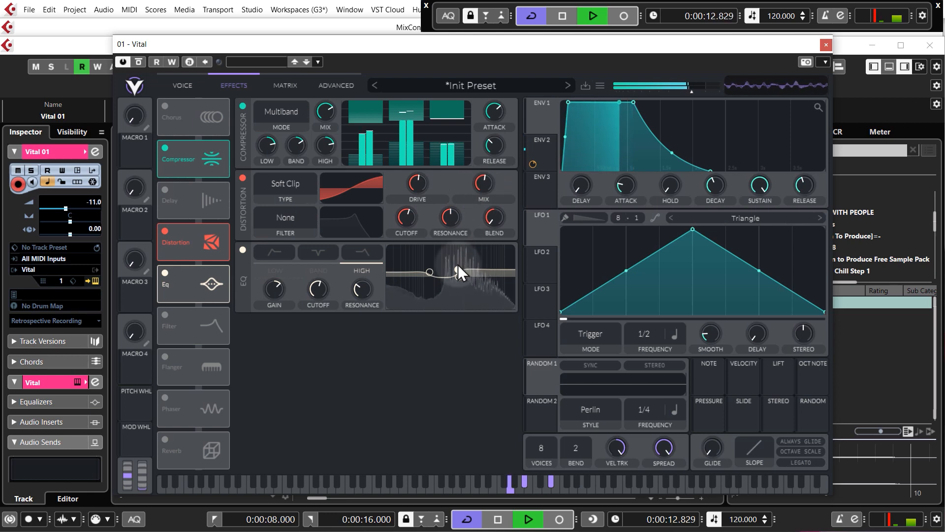
Step: Raise the EQ's high shelf to about 6.7 dB at about 78.9 semitones, stop playback, and close Vital's window
left_click_drag(459, 269, 457, 267)
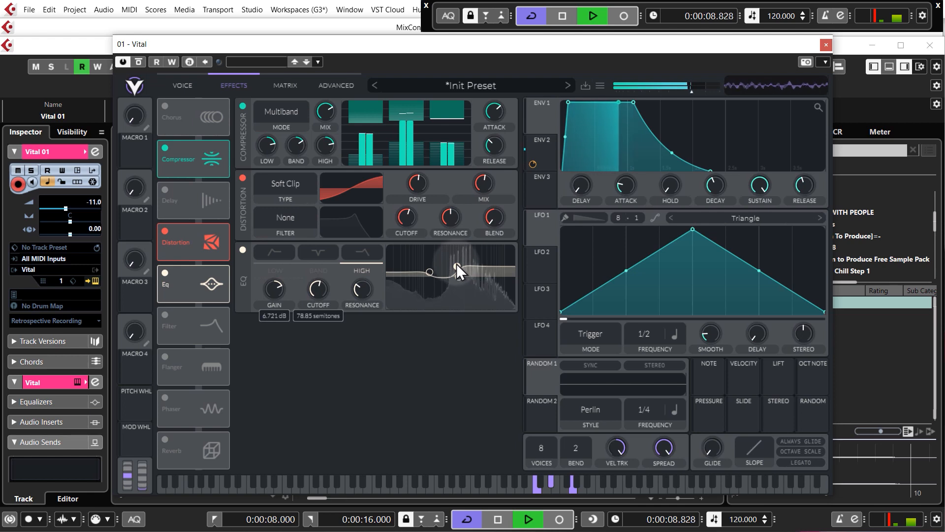
key("space")
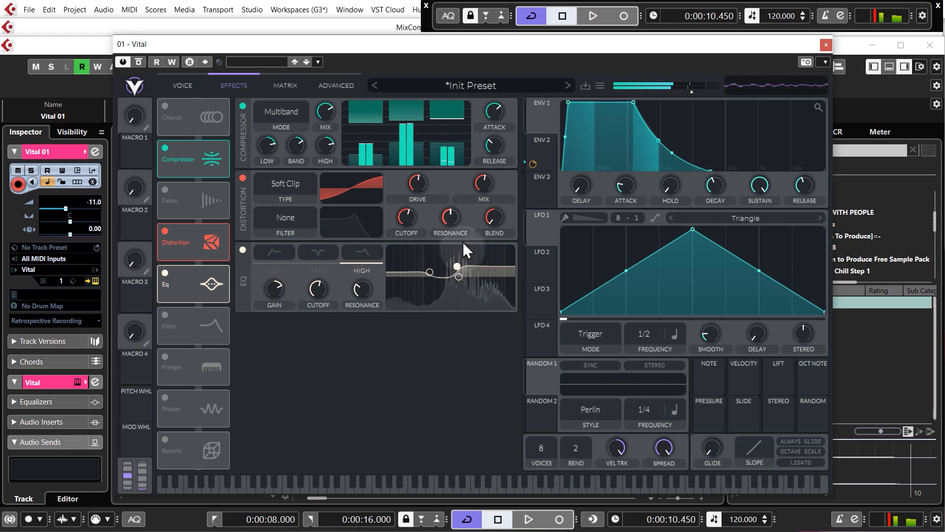
left_click(825, 45)
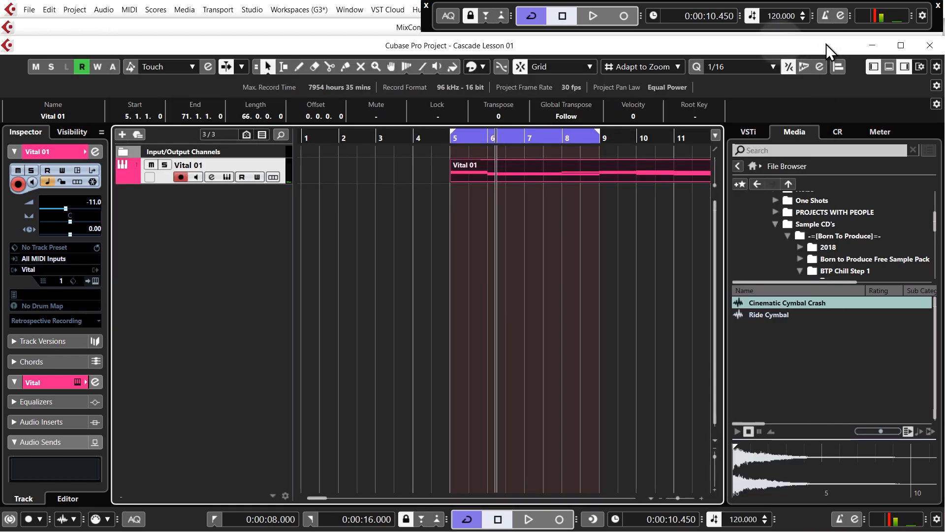